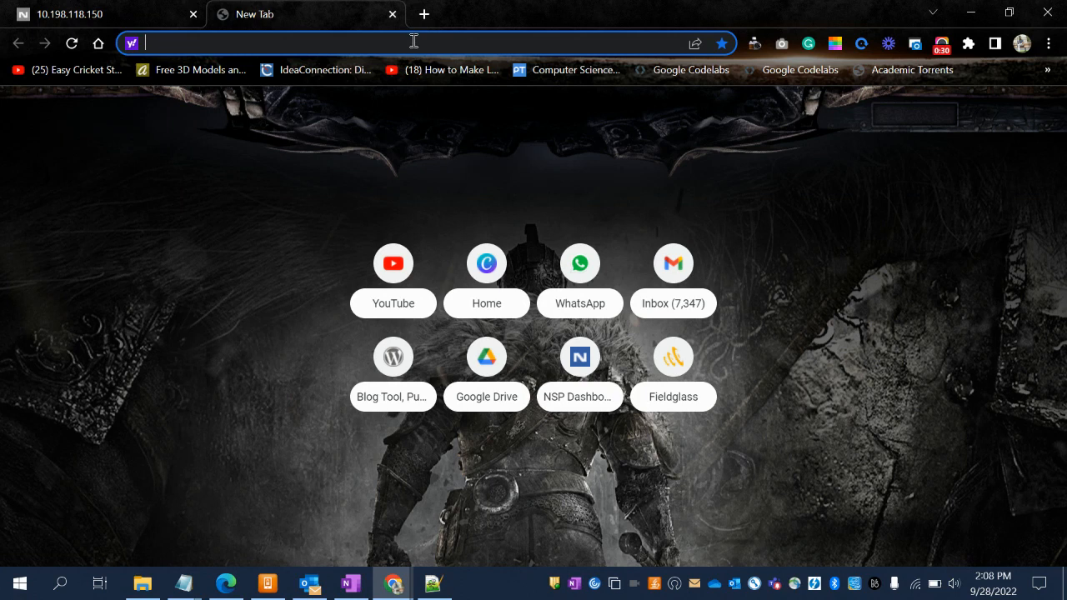
Open canva.com and look over its home page.
type("can")
key("Right")
key("Return")
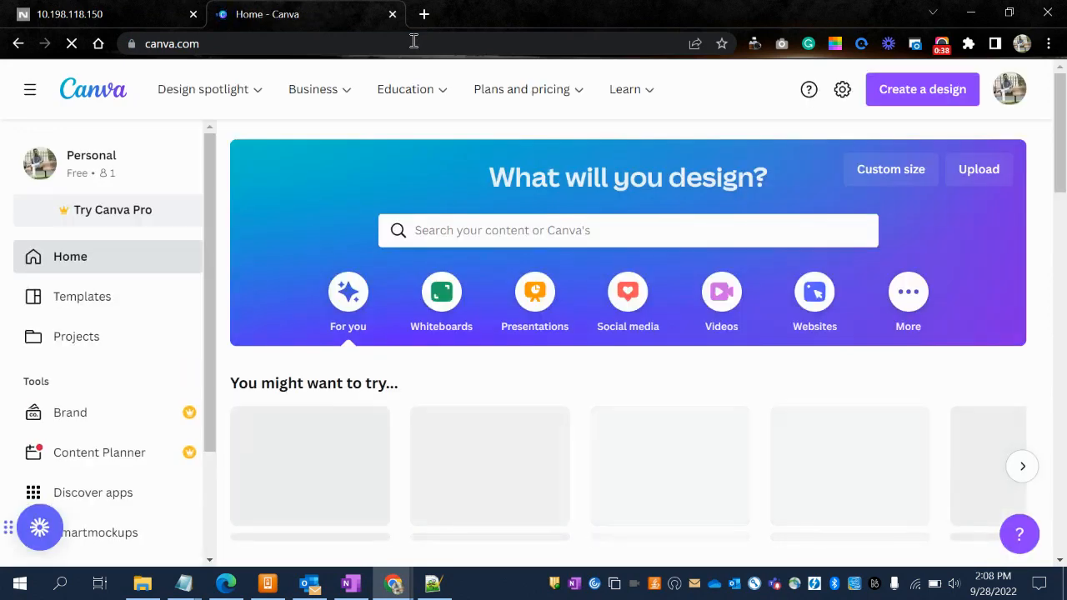
left_click(372, 96)
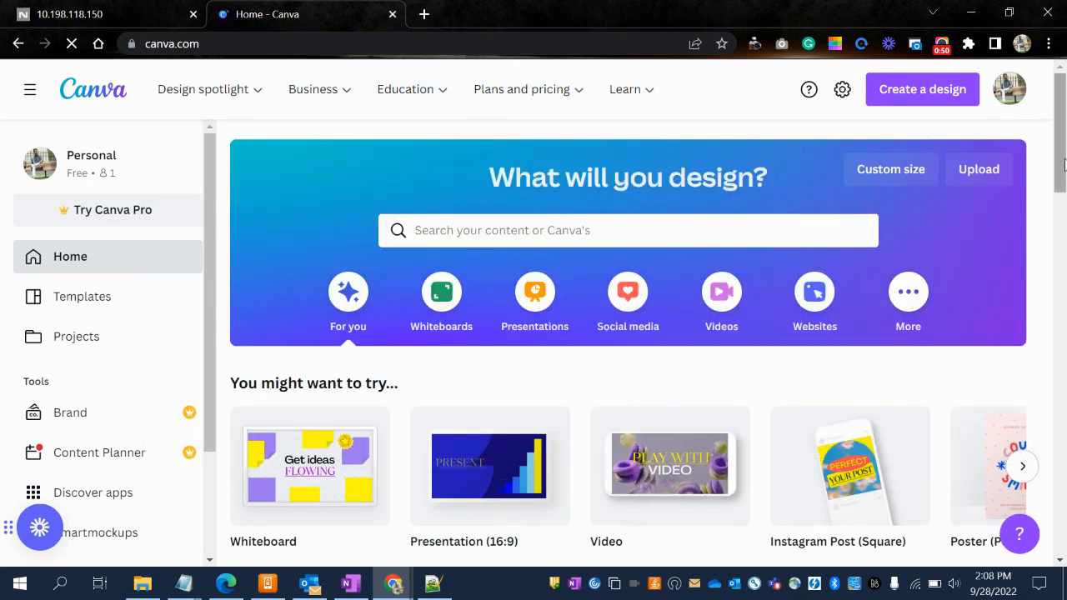
scroll(1063, 227, "down", 3)
left_click_drag(1063, 226, 1063, 163)
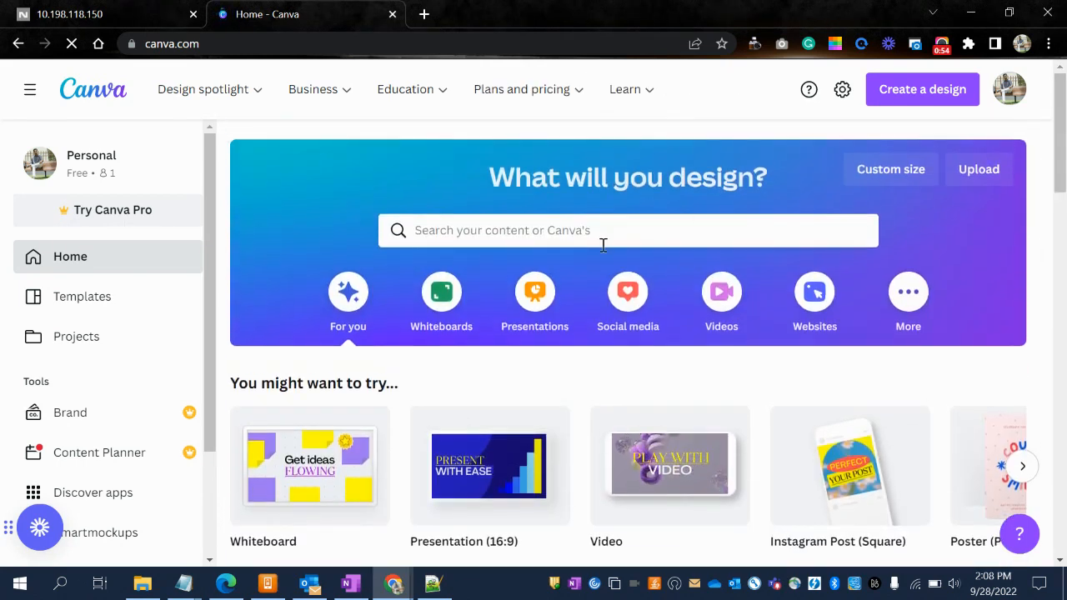
Search the templates for "logo" and open the Rose Gold Brush Glitter Feminine Boutique Circle Logo as a new design.
left_click(563, 233)
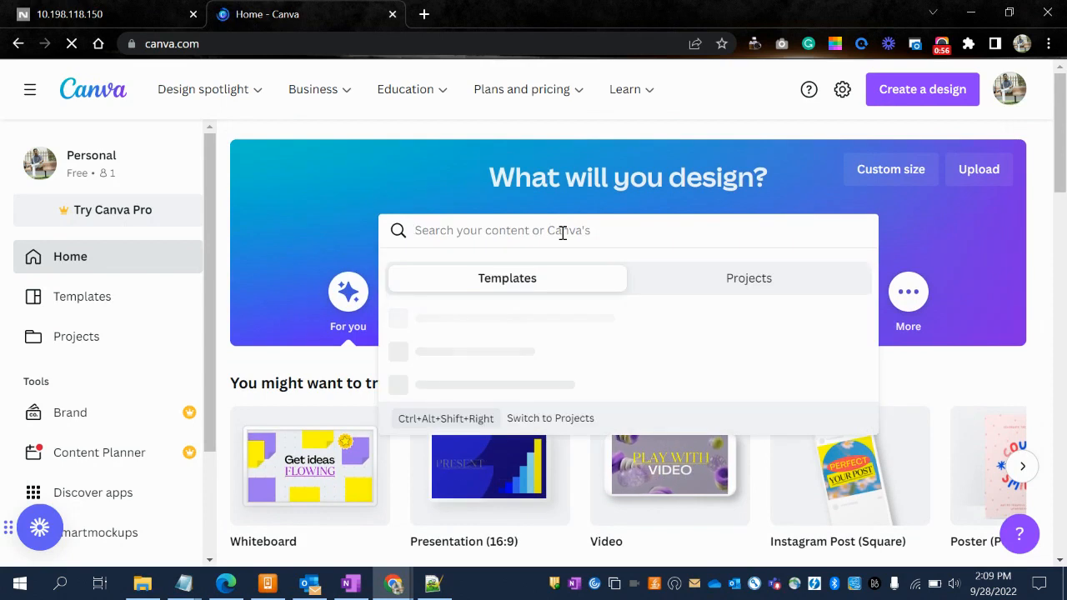
type("logo")
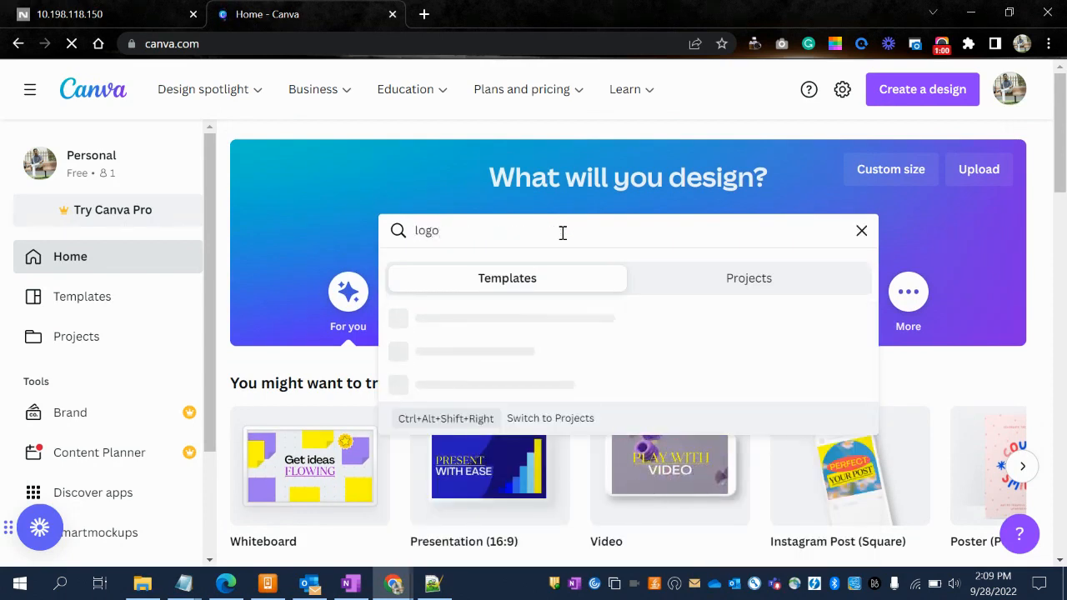
key("Return")
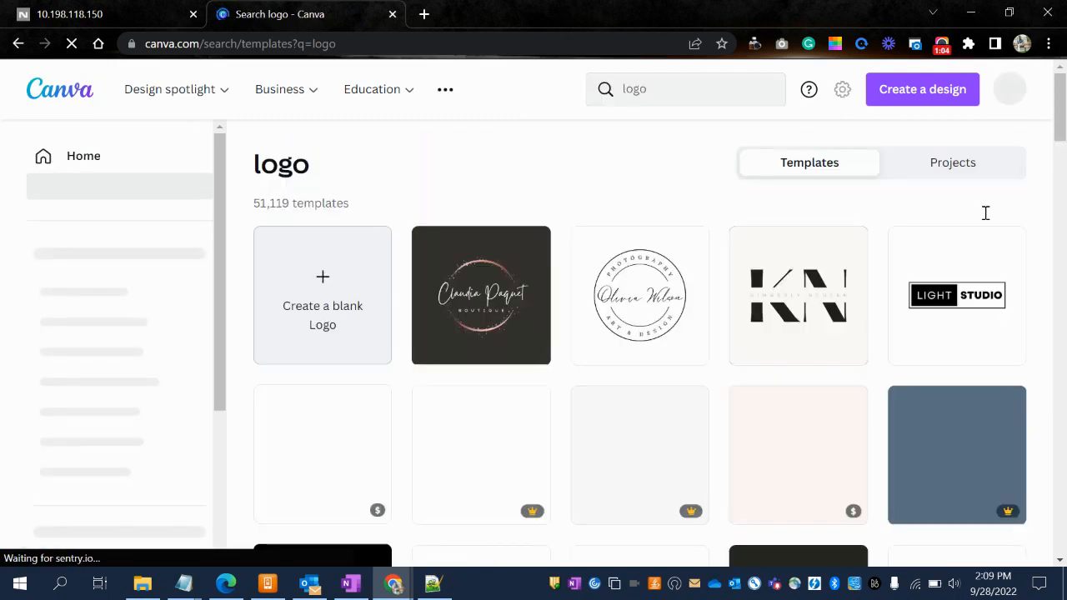
left_click_drag(1062, 125, 1060, 186)
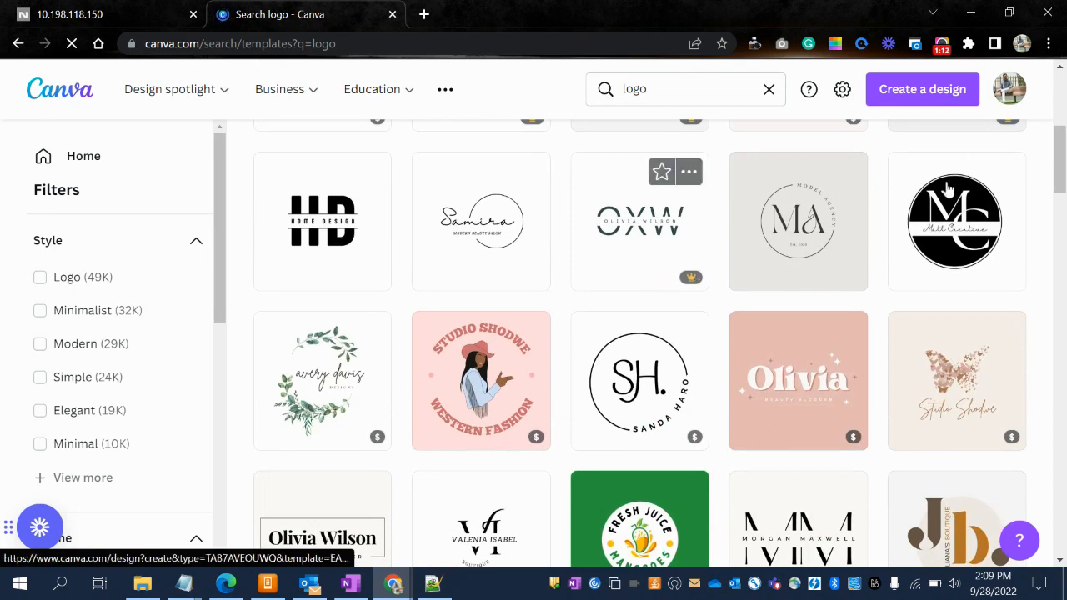
left_click_drag(1057, 178, 1056, 135)
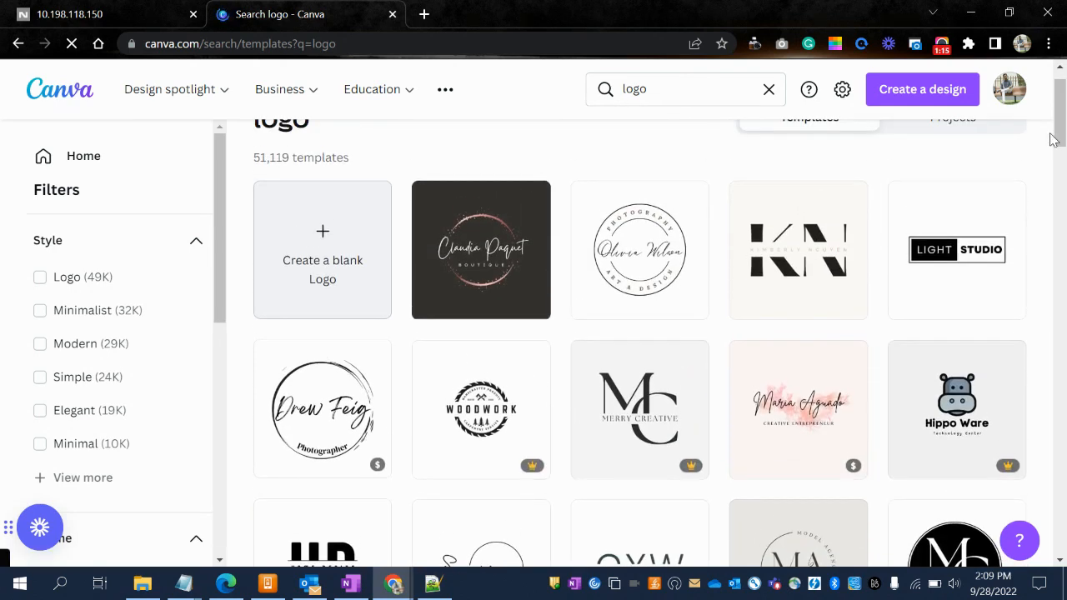
left_click(512, 277)
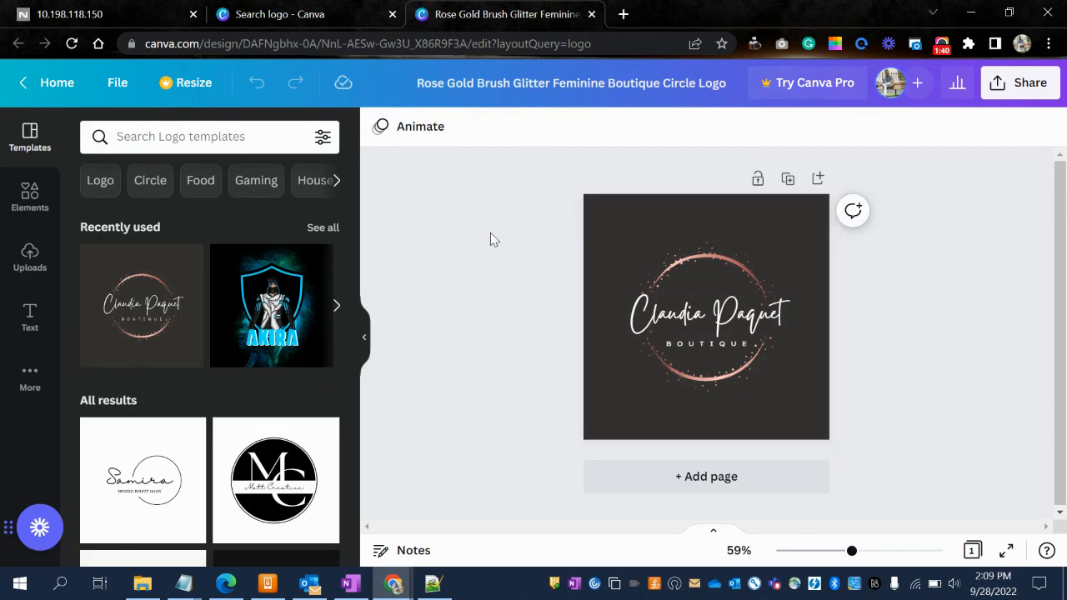
Replace the script name above BOUTIQUE in the logo with "MyLogo".
left_click(736, 320)
left_click(737, 315)
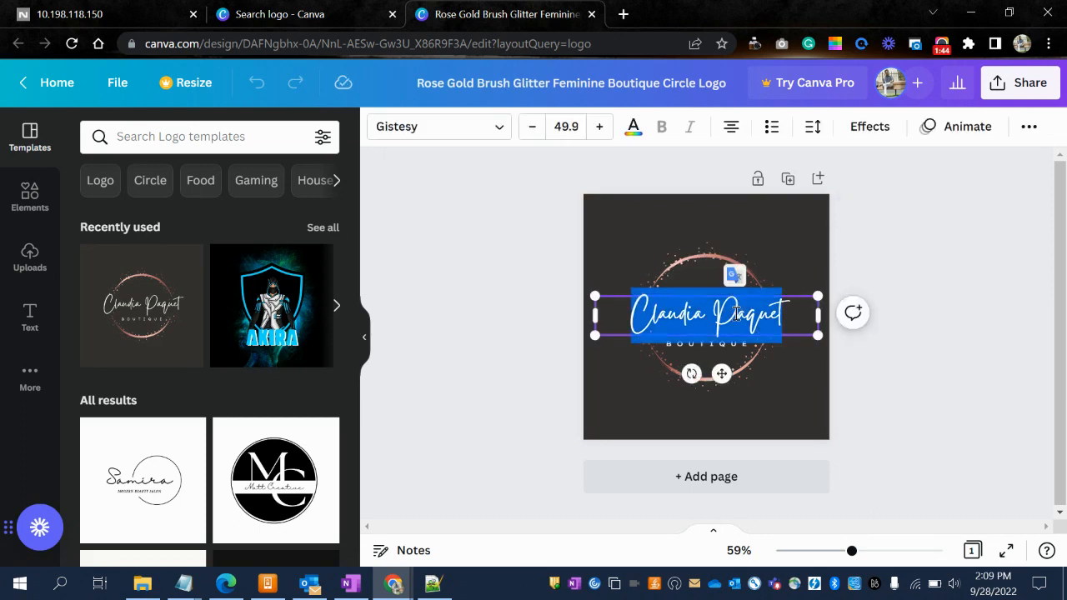
type("M")
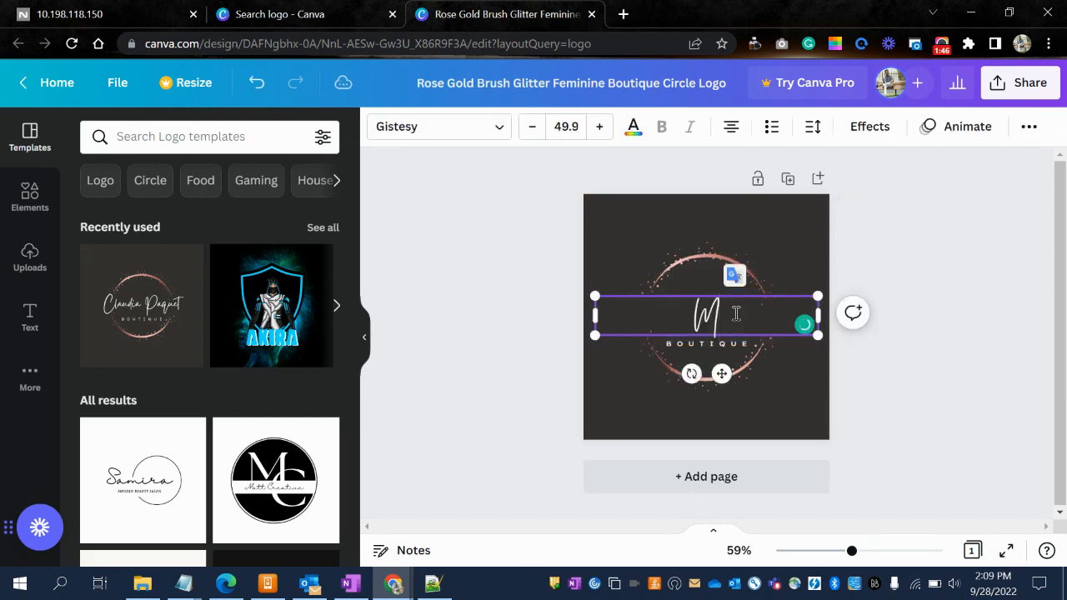
type("yLog")
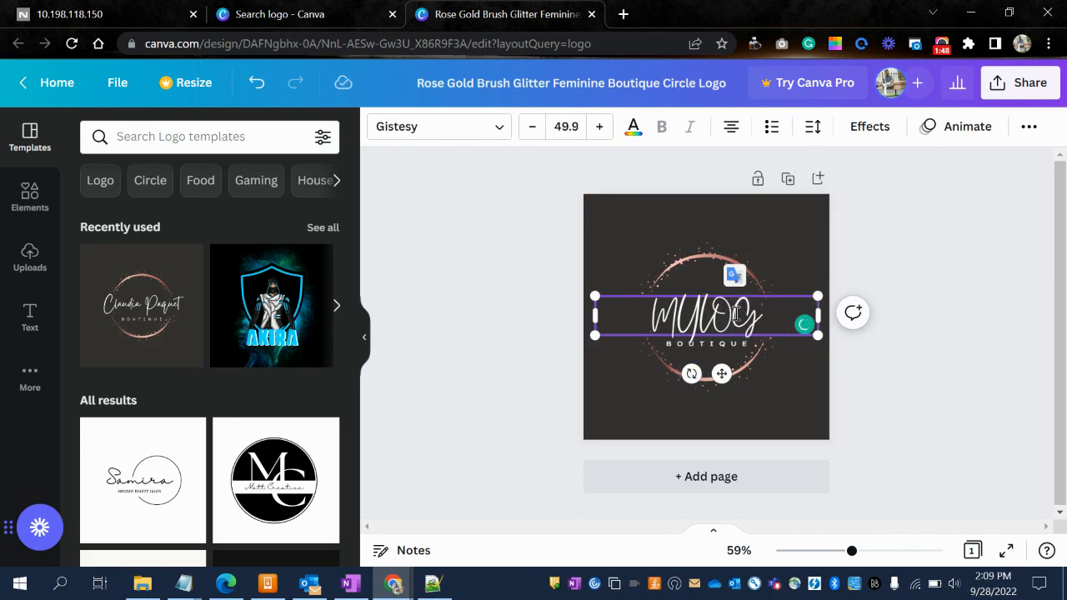
type("o")
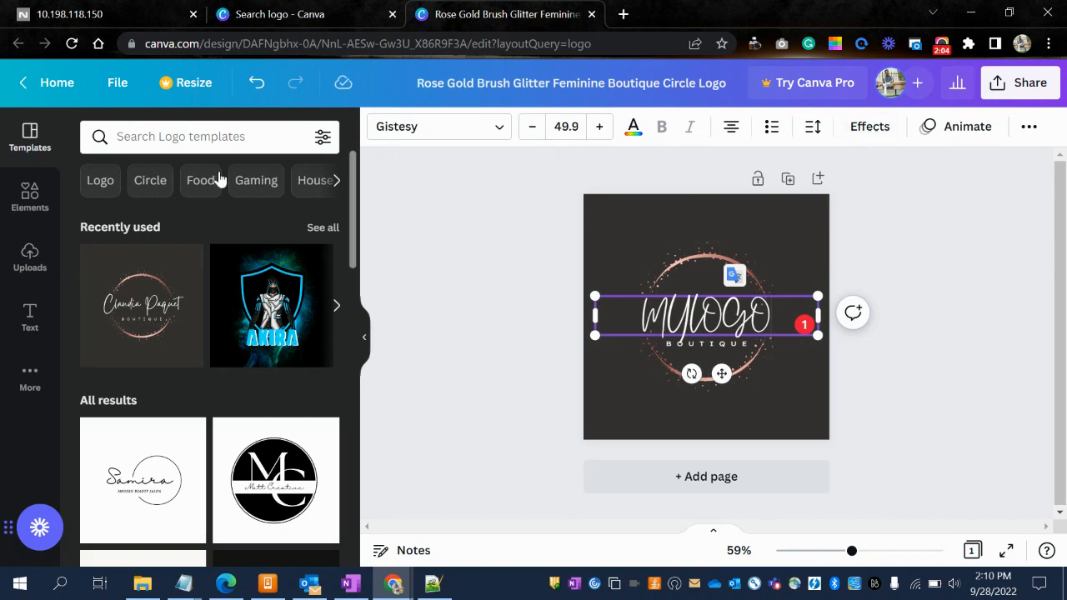
left_click(674, 247)
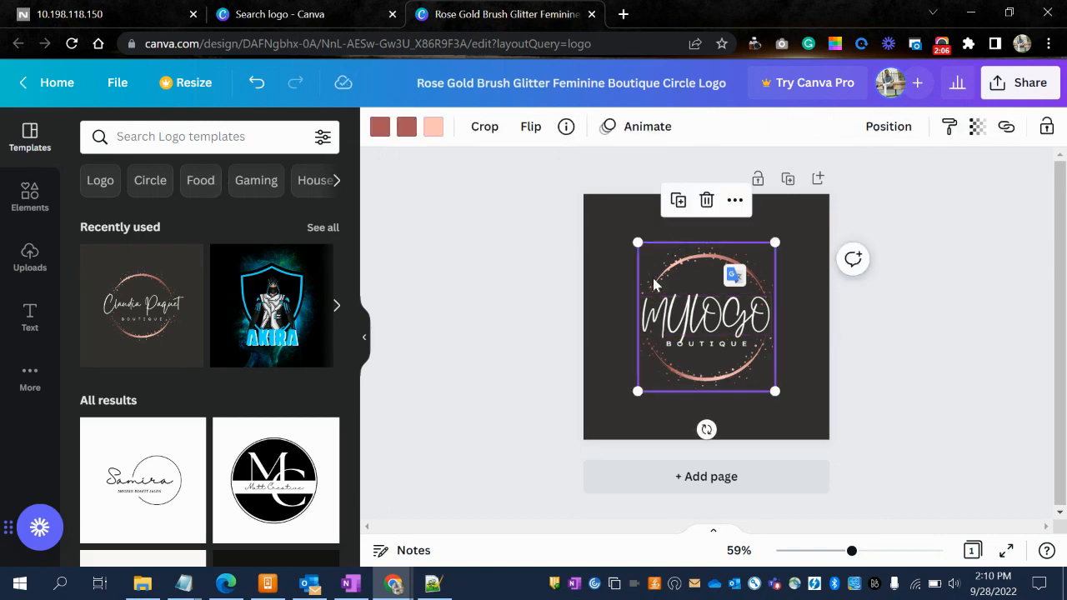
Add the orange eight-pointed star graphic to the logo and shrink it into the lower-right corner of the page.
left_click(29, 210)
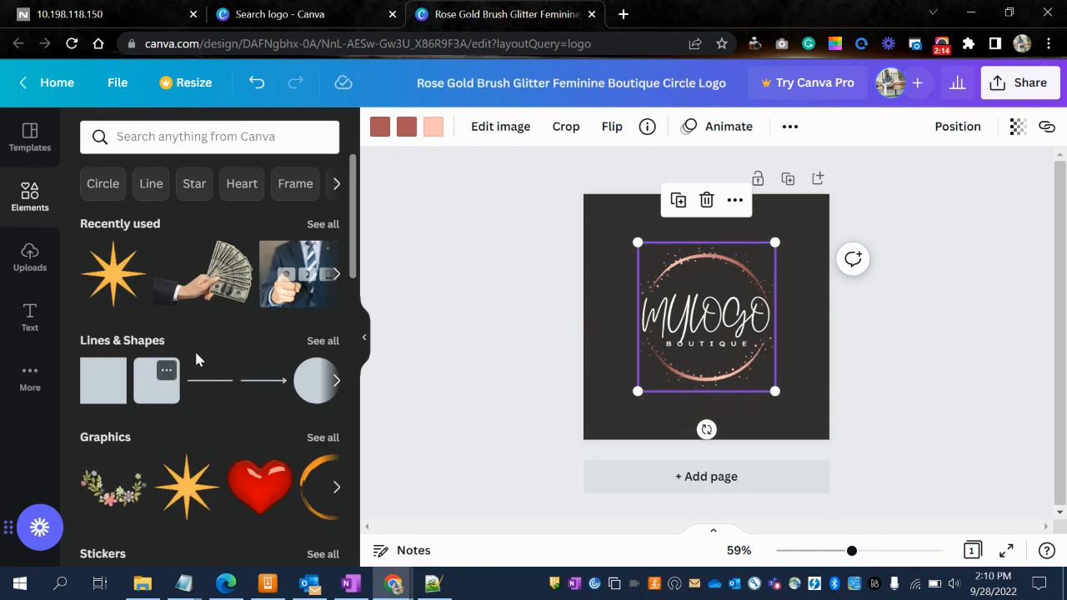
left_click_drag(351, 225, 276, 179)
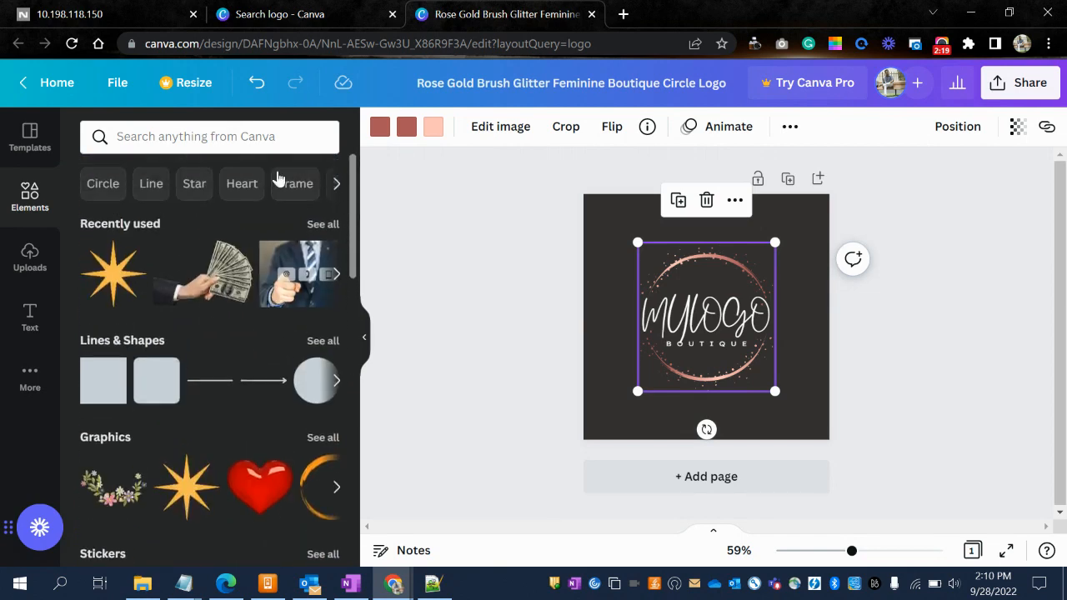
left_click(224, 141)
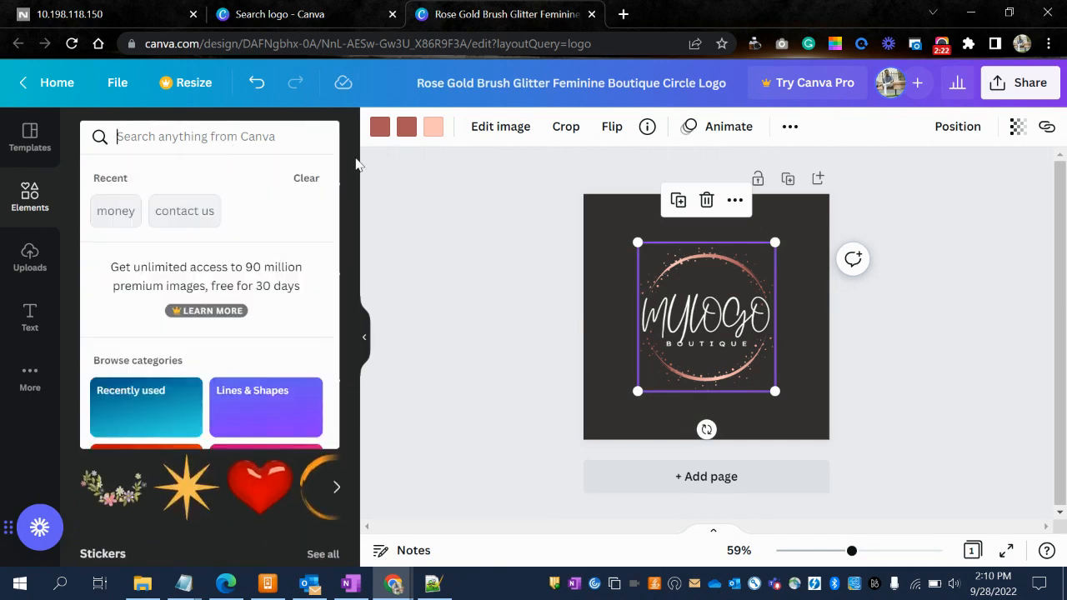
left_click(354, 207)
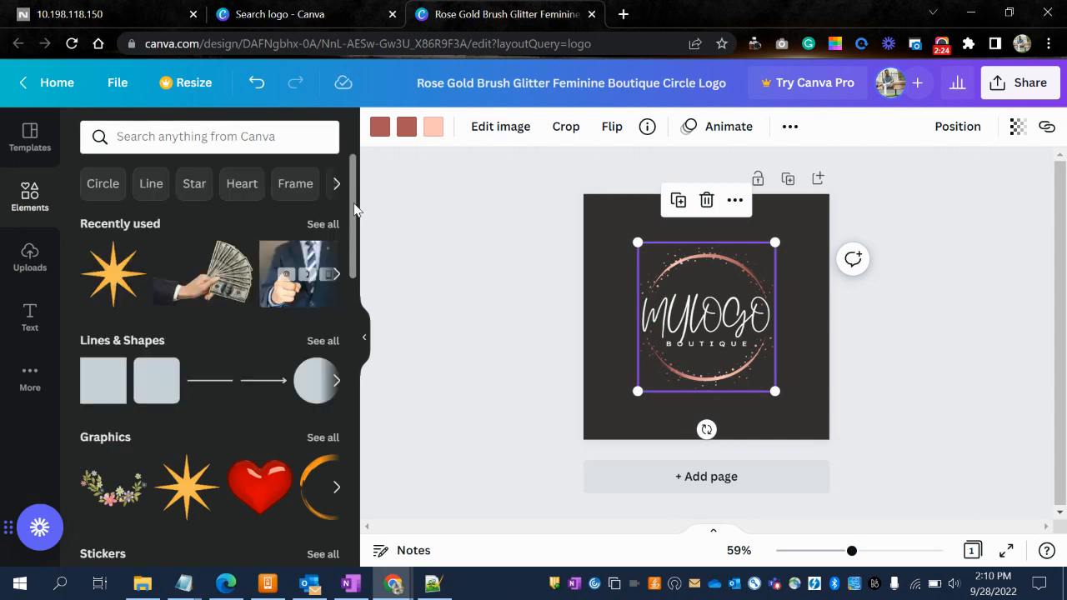
left_click(189, 488)
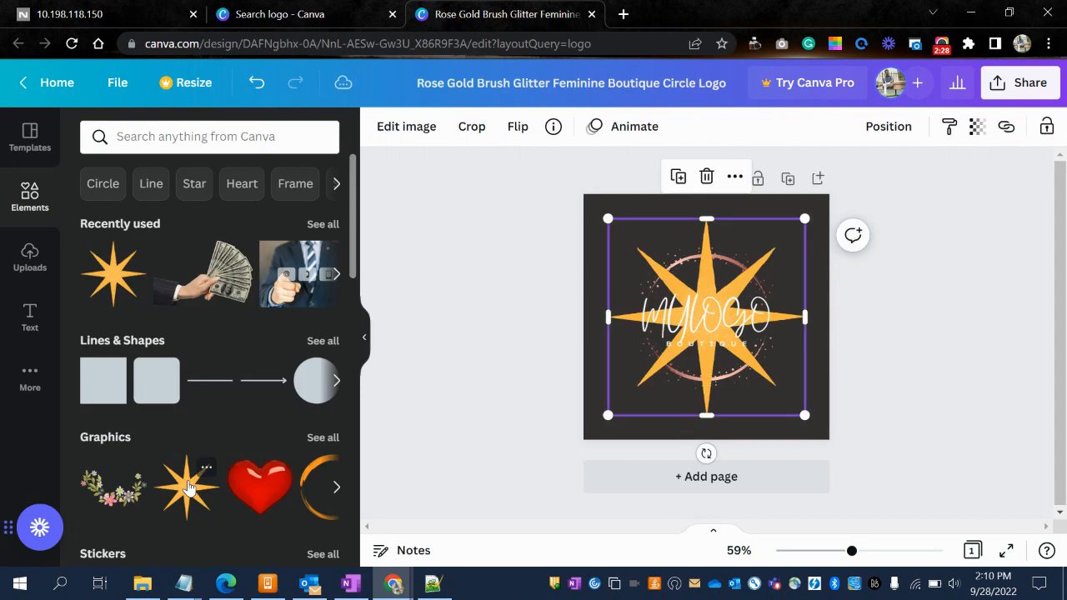
left_click_drag(608, 218, 777, 355)
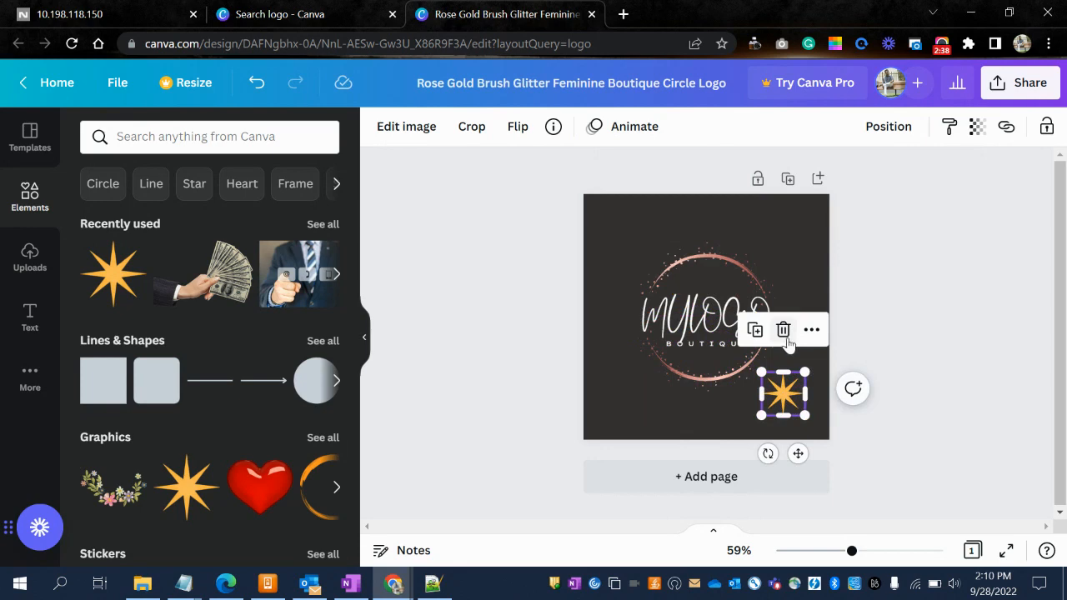
left_click(683, 417)
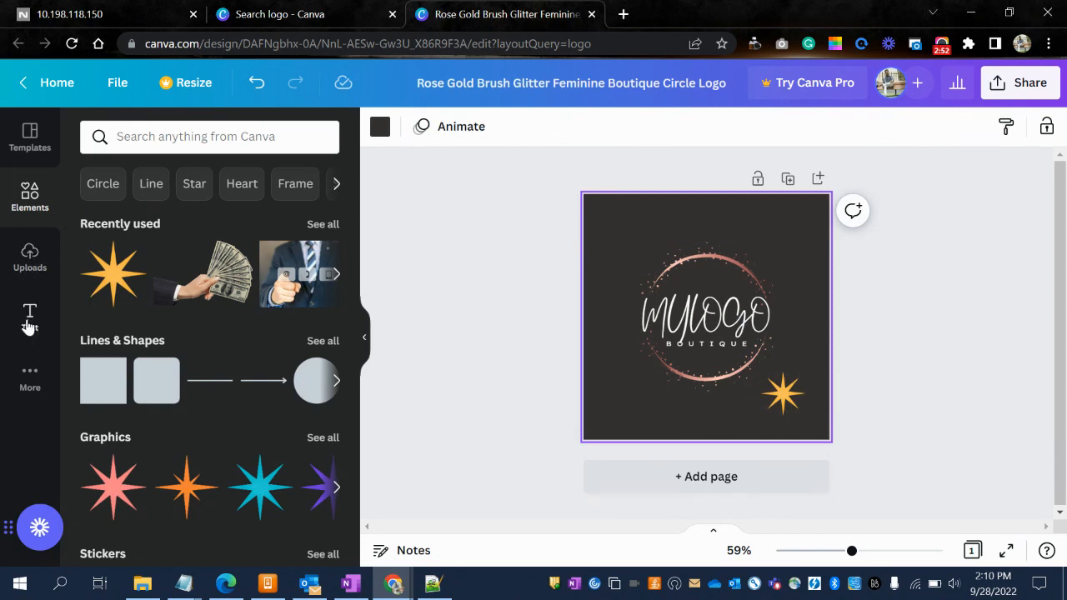
Browse the ready-made text styles and font combinations available for the logo.
left_click(28, 321)
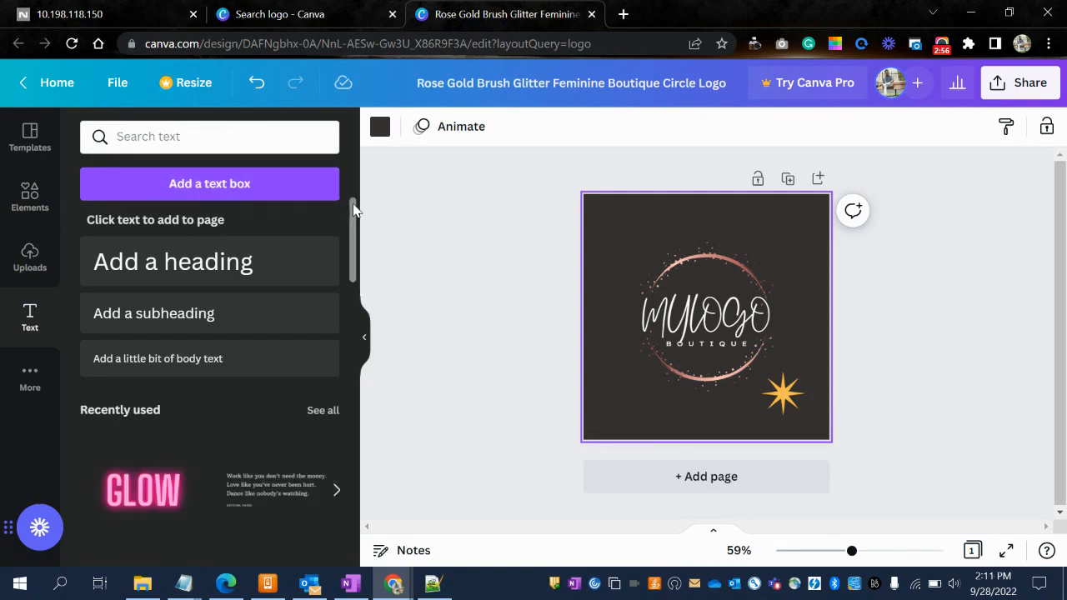
left_click_drag(351, 212, 352, 251)
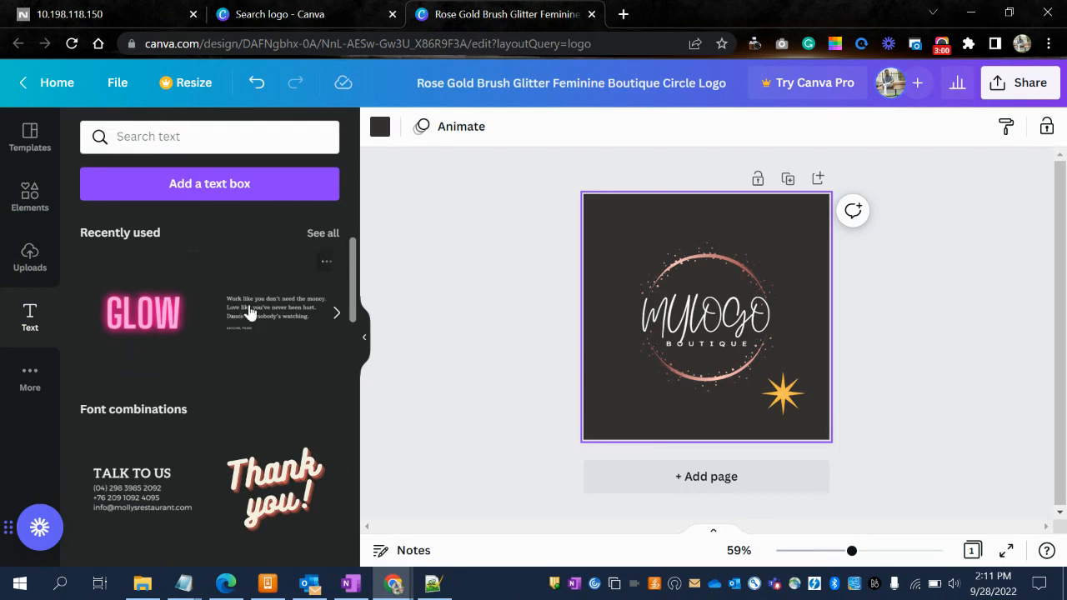
left_click_drag(351, 292, 354, 403)
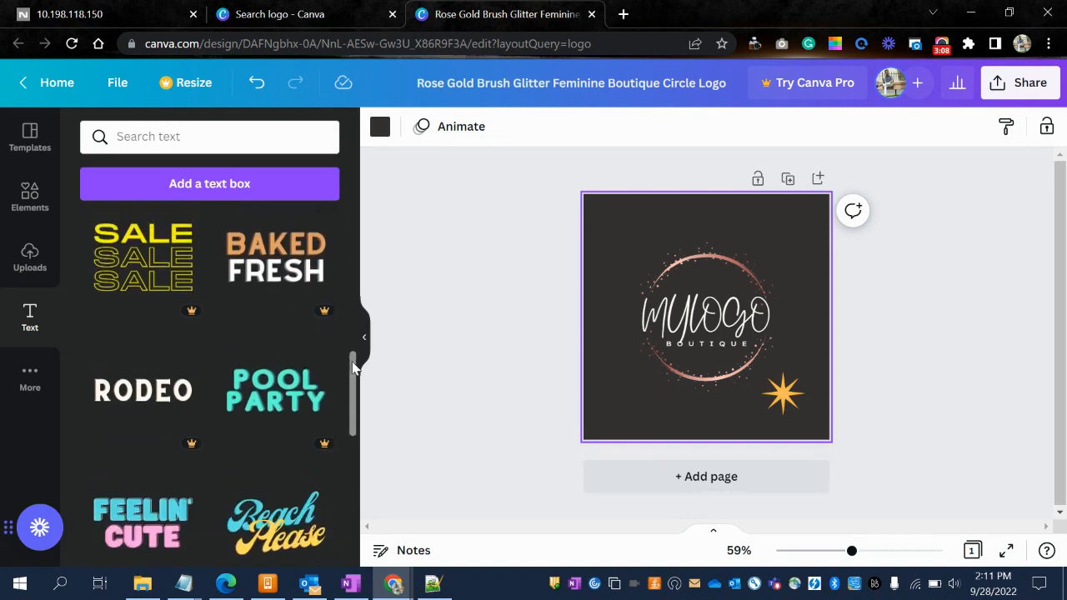
left_click_drag(353, 369, 657, 328)
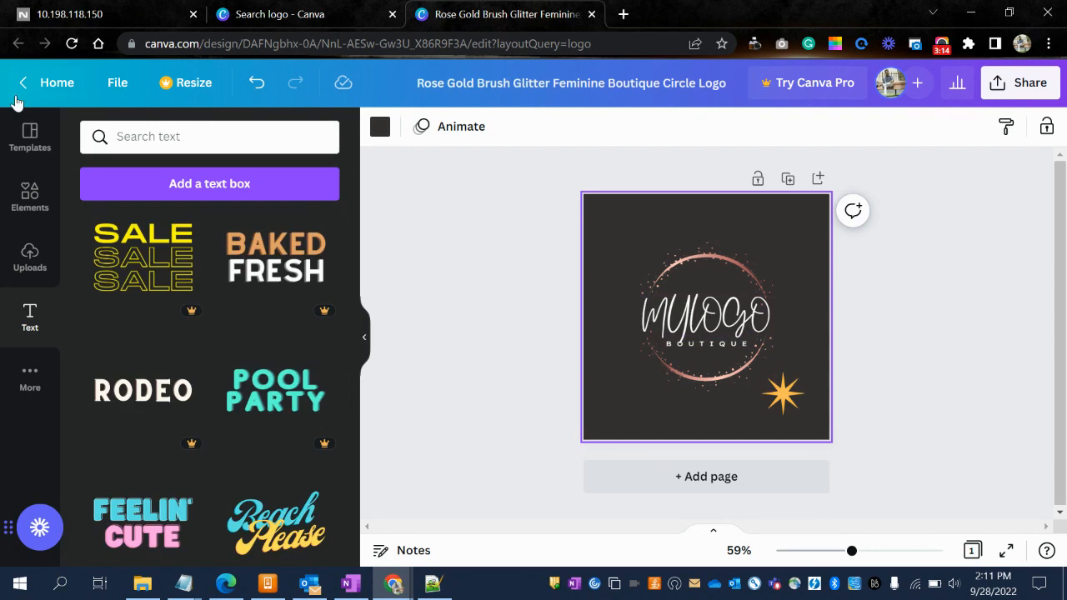
Leave the logo design, return to the template search page and search the templates for "resume".
left_click(23, 90)
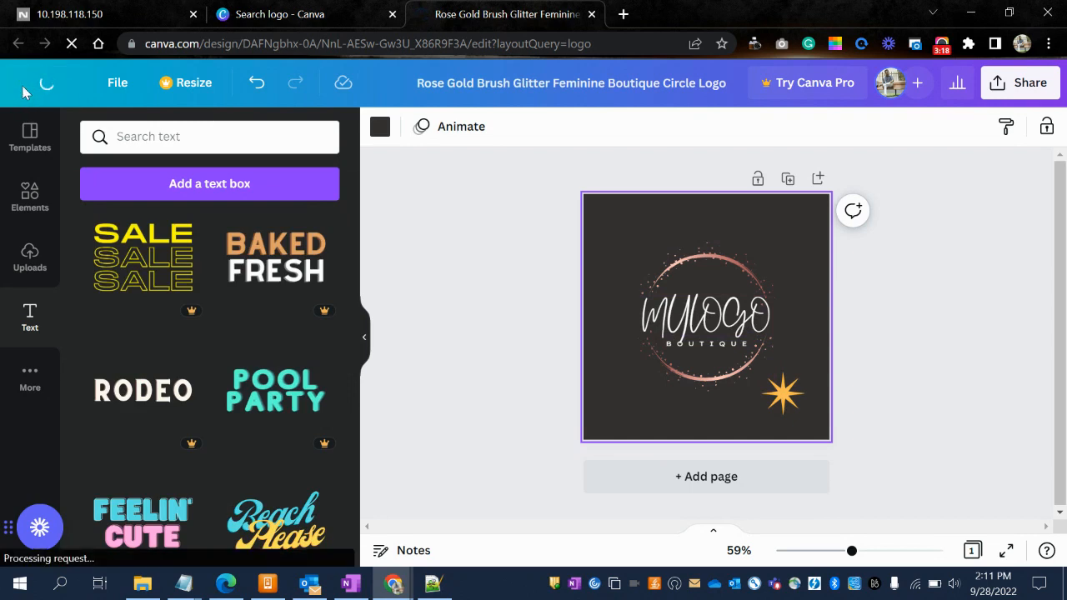
left_click(275, 11)
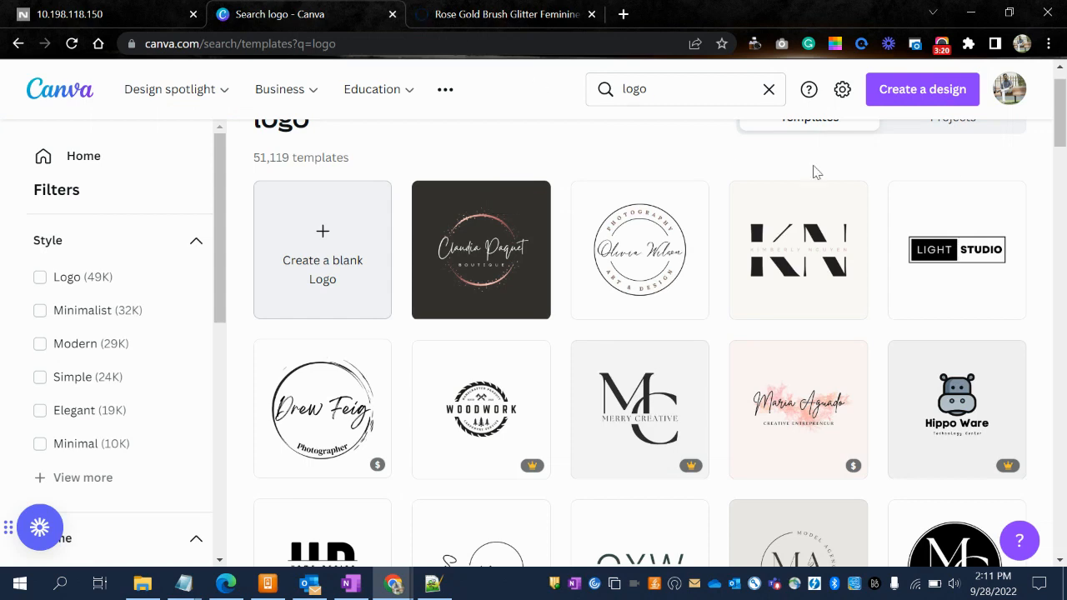
left_click(769, 89)
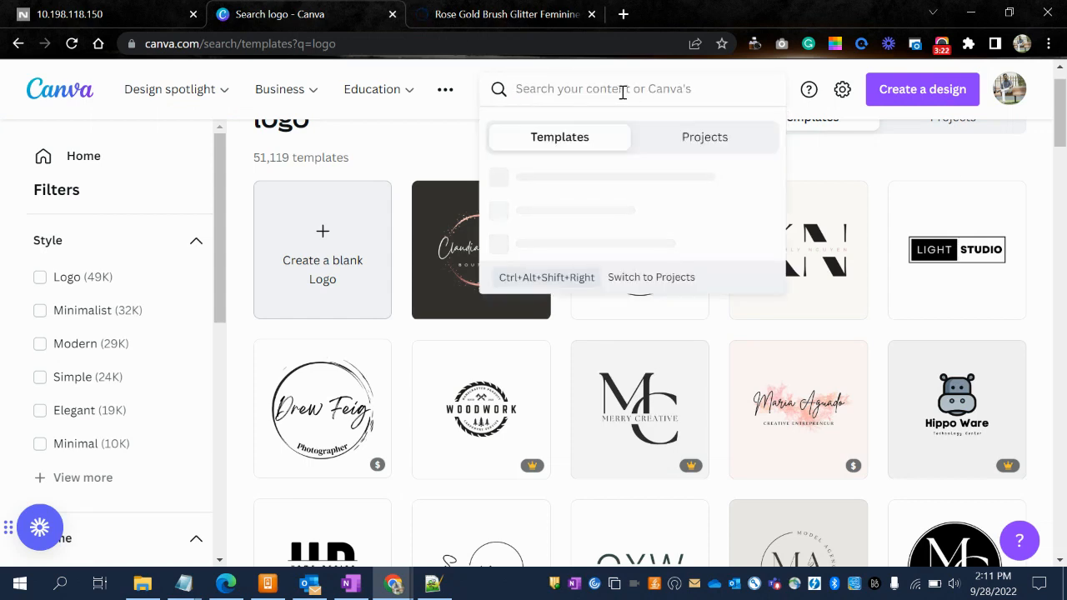
type("pwe")
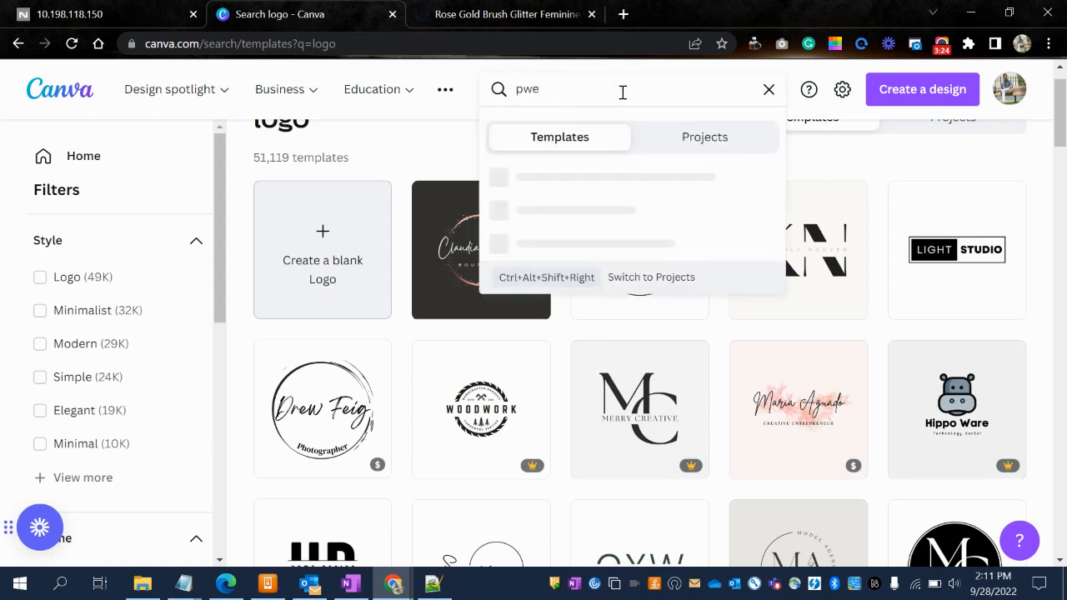
key("BackSpace")
key("BackSpace")
key("BackSpace")
type("resume")
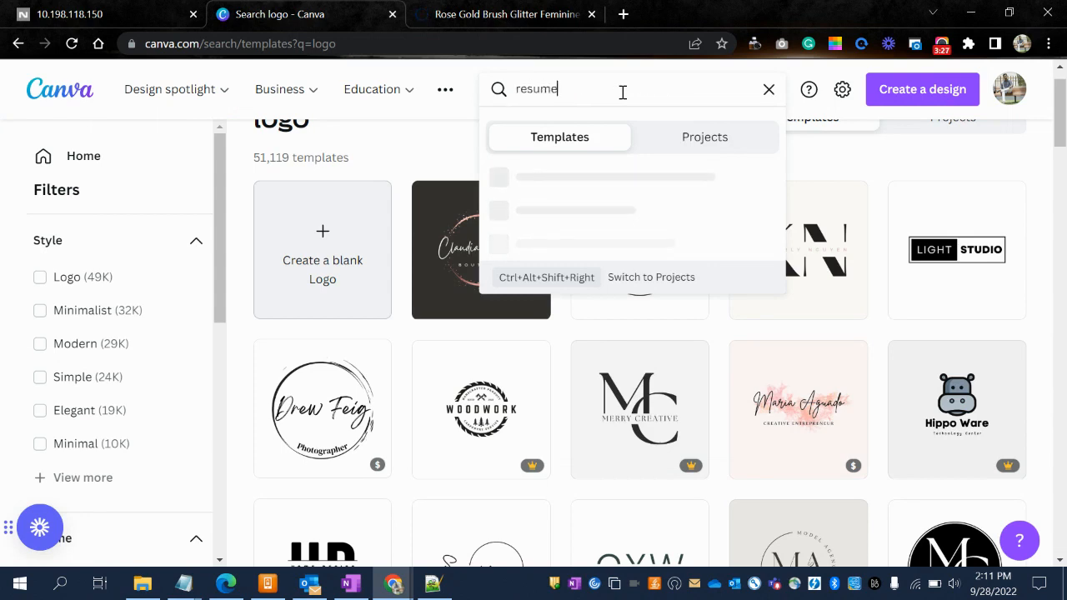
key("Return")
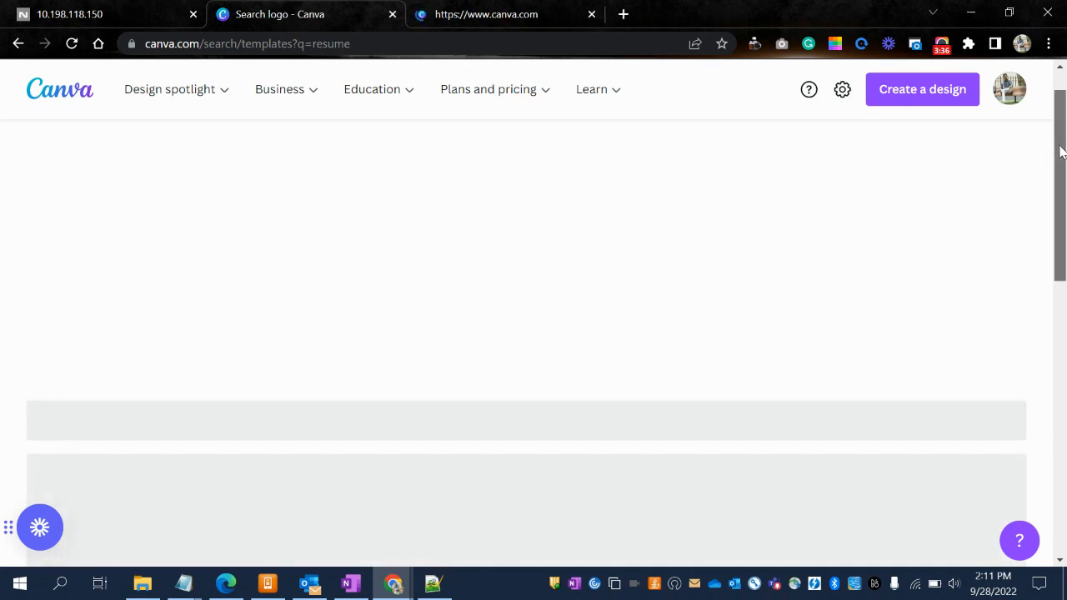
mouse_move(1060, 150)
left_mouse_down()
mouse_move(1063, 222)
mouse_move(1062, 159)
left_mouse_up()
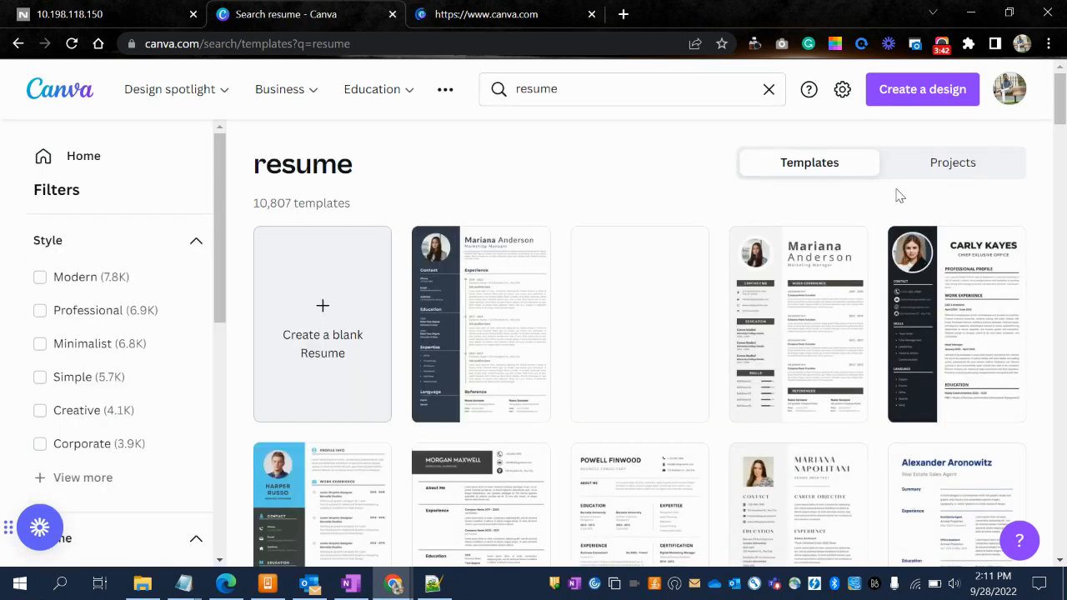
Look through the resume templates and open the Black White Minimalist CV Resume with the dark sidebar as a new design.
scroll(600, 235, "down", 3)
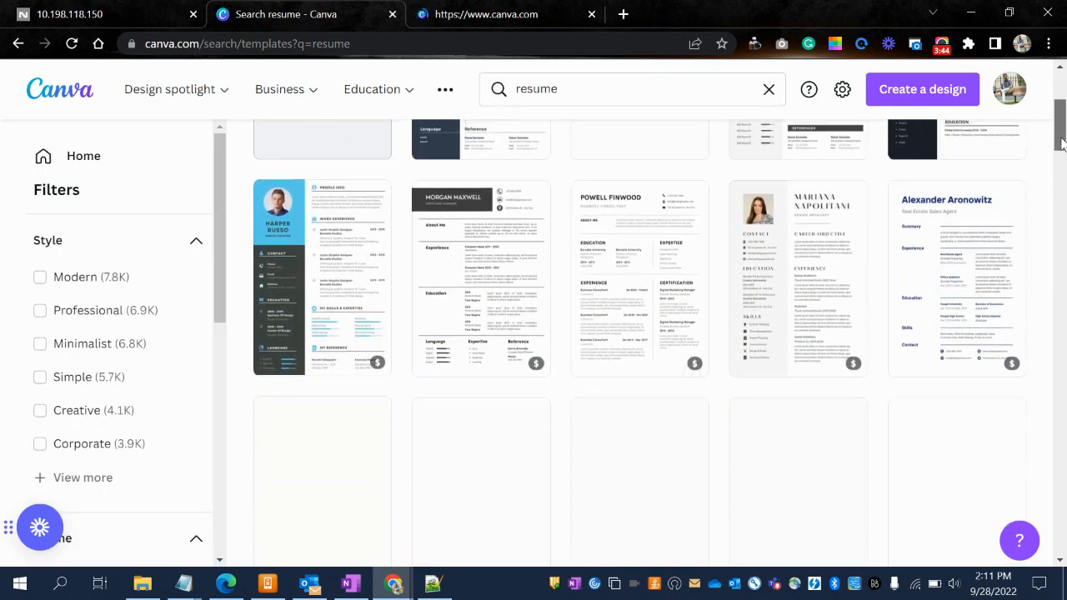
left_click_drag(1062, 131, 1064, 77)
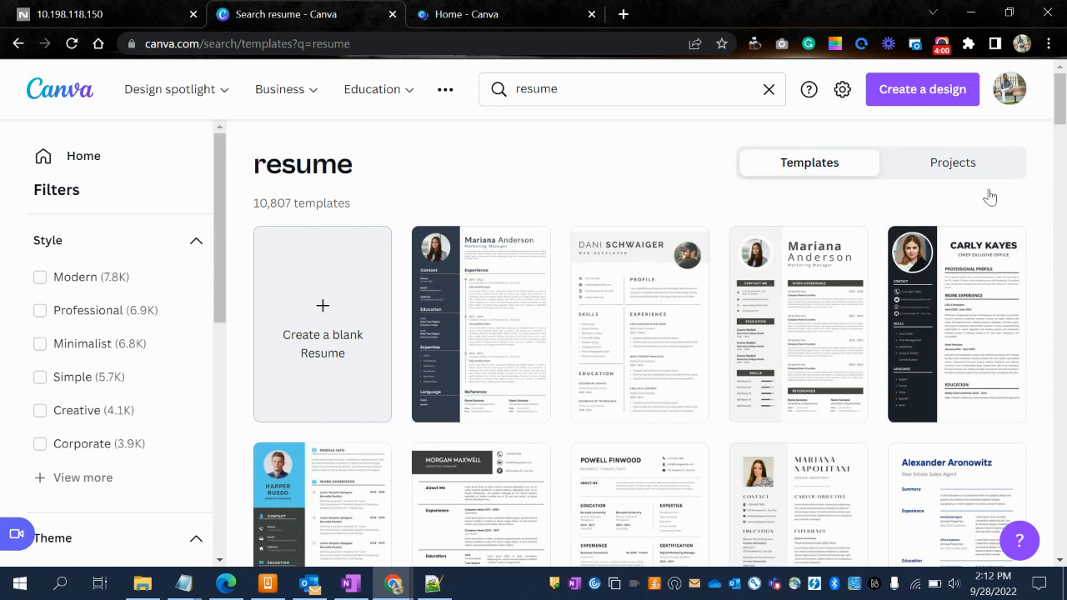
left_click(515, 356)
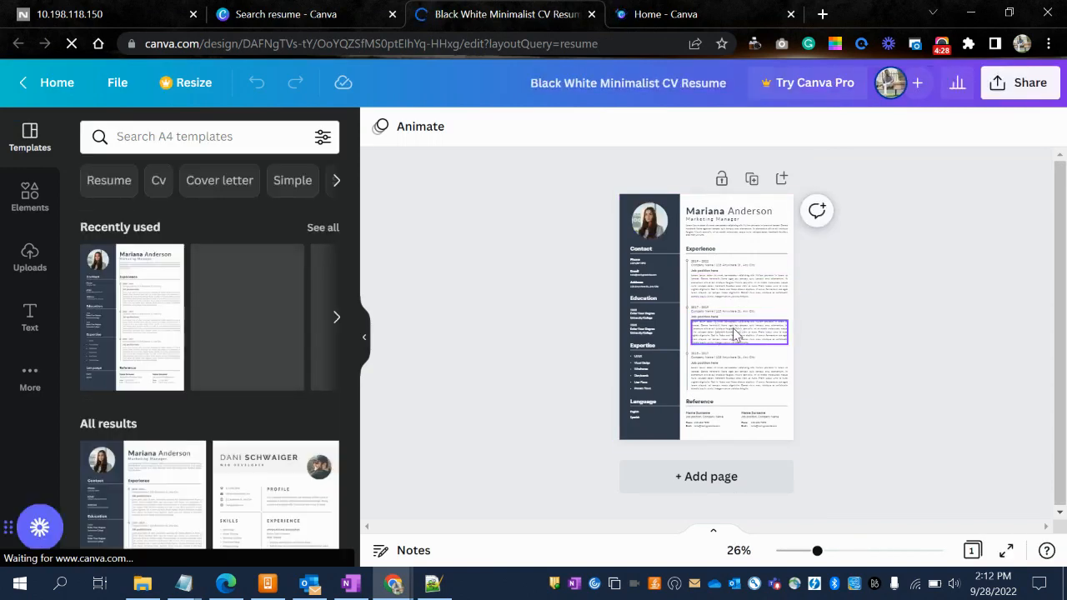
Enlarge the resume page to 68% and review it from the header down to the Reference section.
left_click_drag(818, 552, 857, 552)
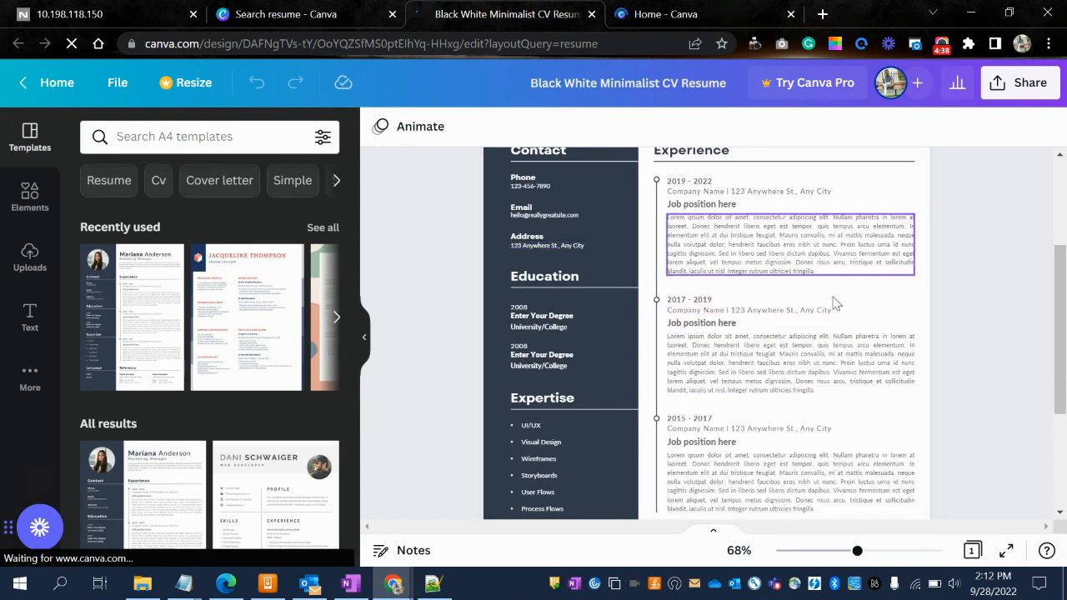
left_click_drag(1057, 326, 1063, 423)
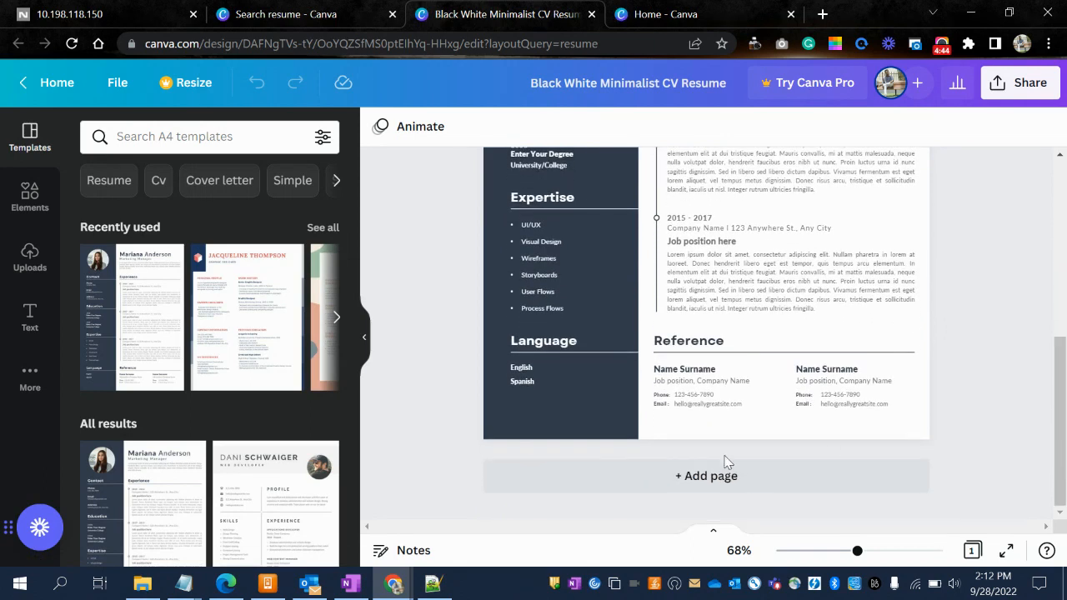
left_click_drag(1061, 397, 1059, 220)
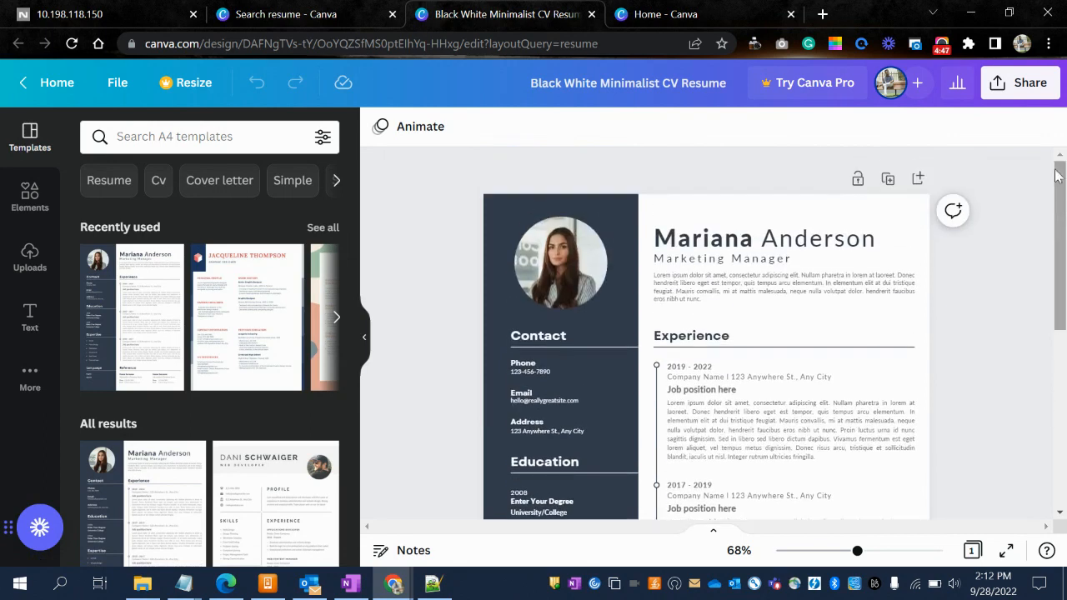
Review the sharing options for the resume and the file types offered for downloading it, leaving PDF Standard selected.
left_click(1013, 87)
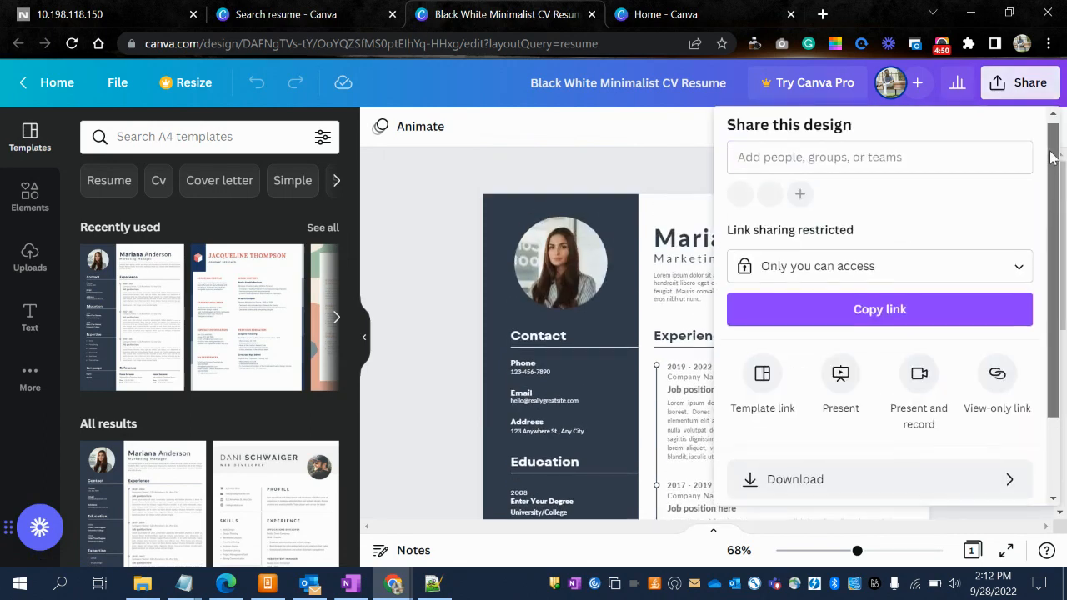
scroll(941, 407, "down", 2)
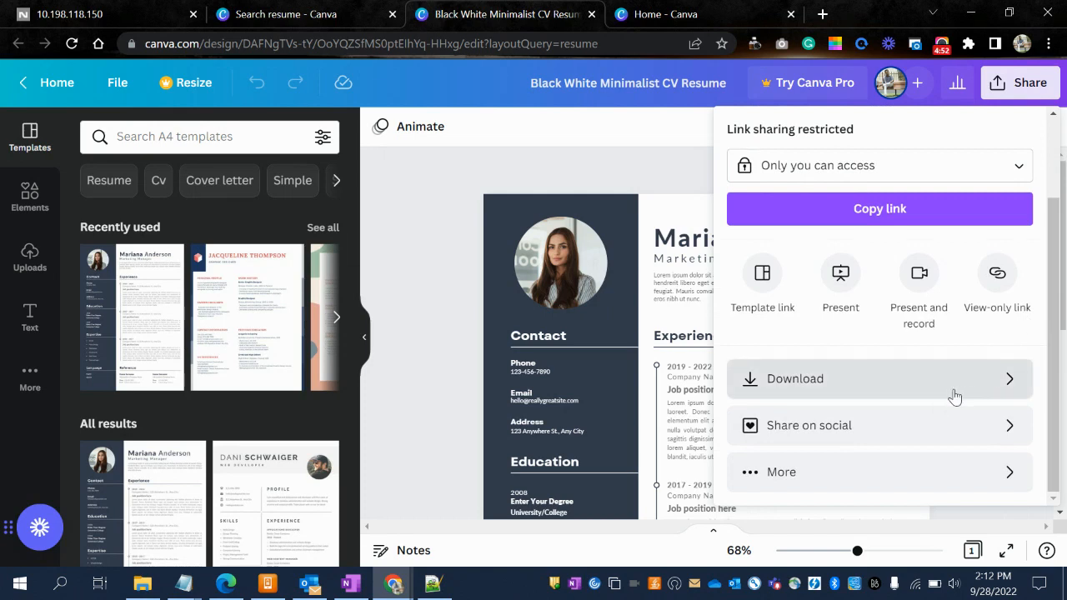
left_click(972, 387)
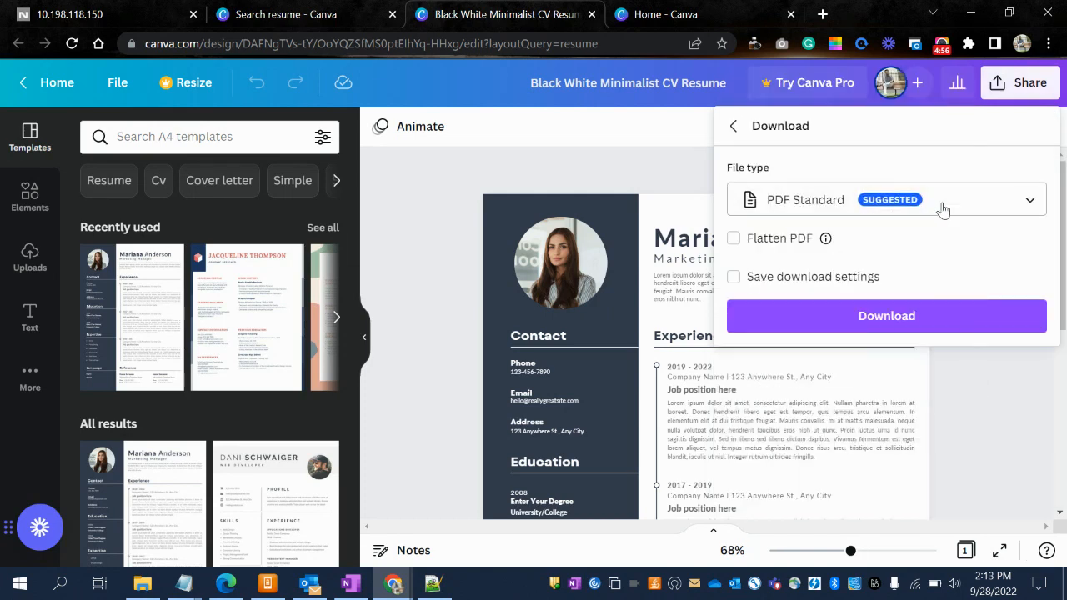
left_click(942, 208)
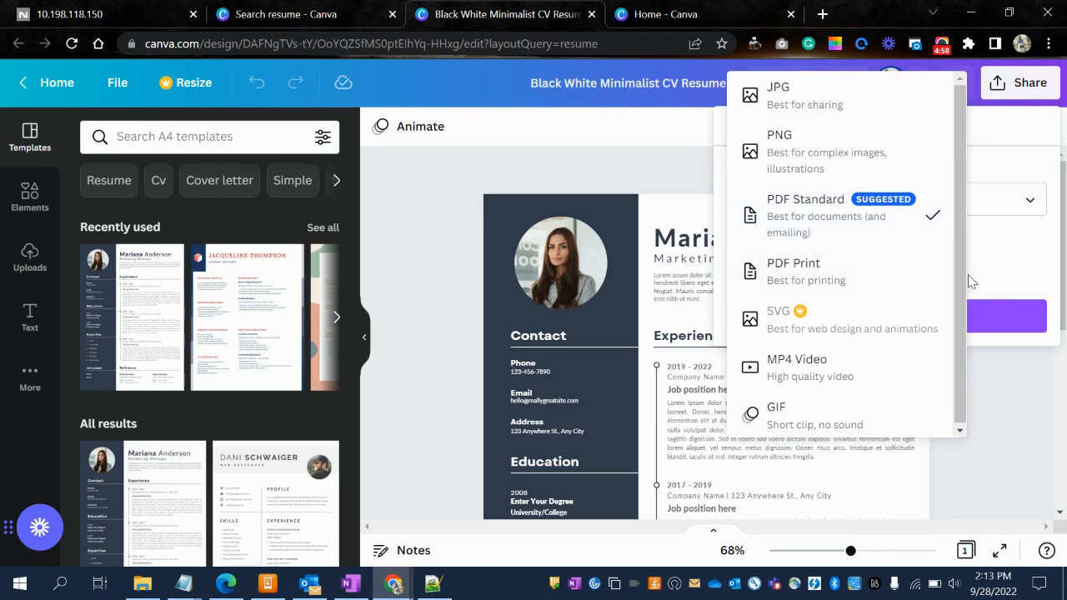
left_click(1015, 285)
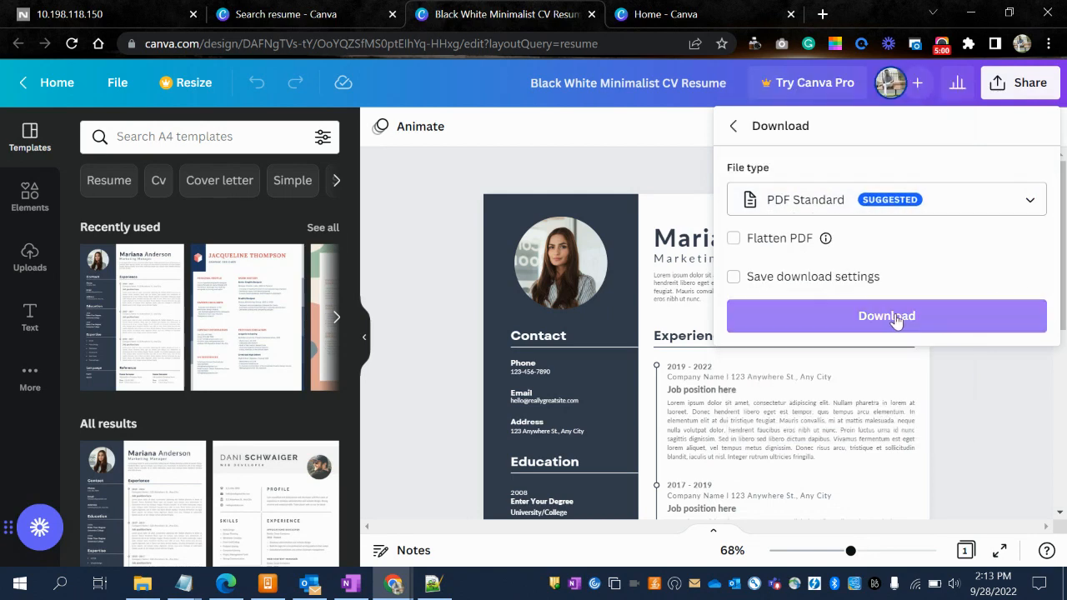
left_click(733, 126)
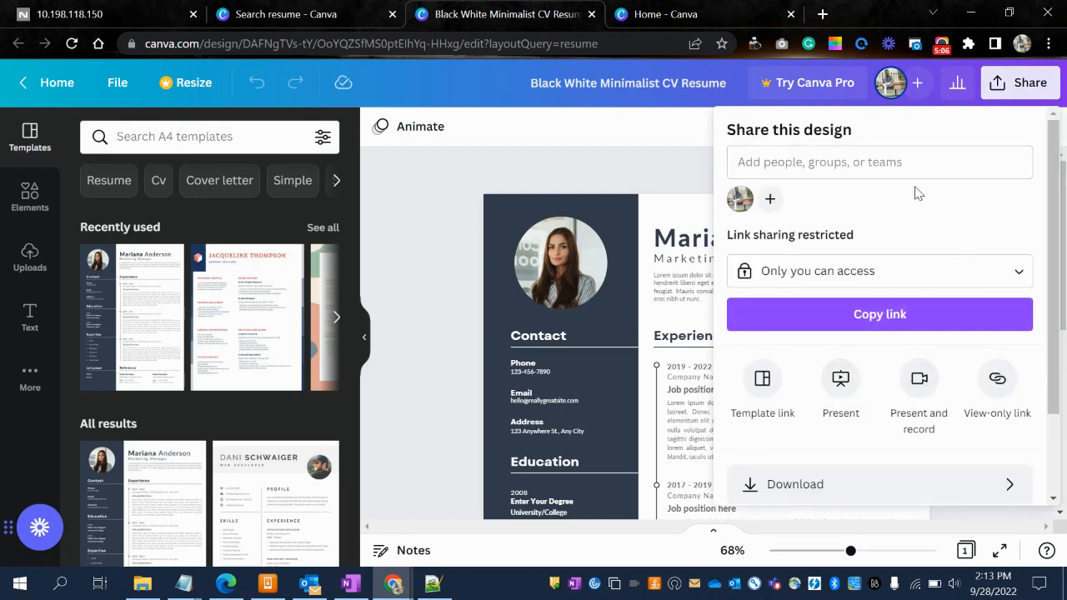
left_click(638, 157)
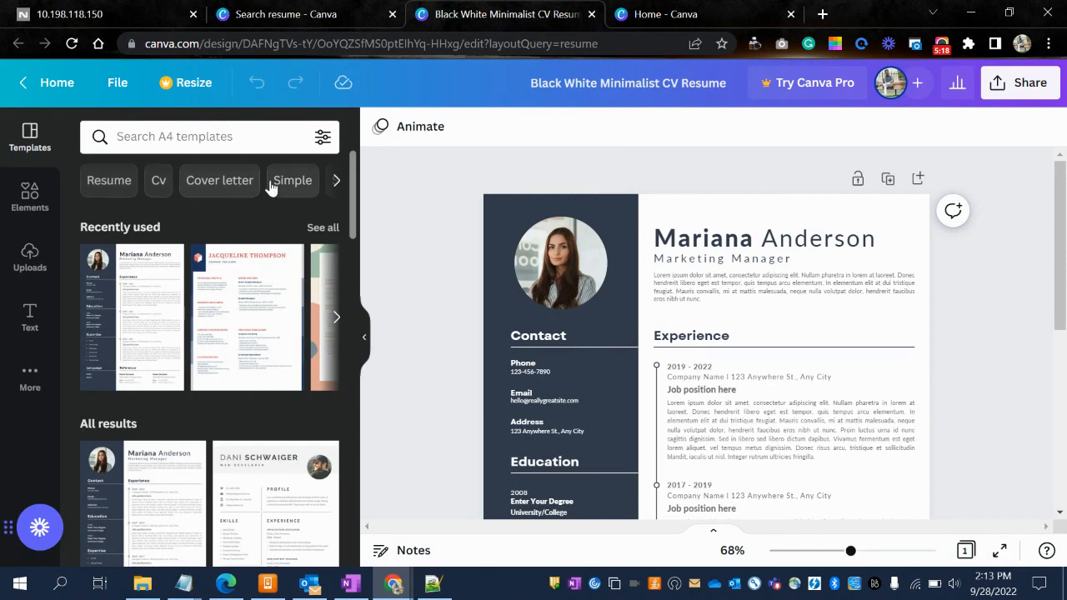
Check more suggested template keywords, return to the resume search results and browse the Design spotlight, Business and Education categories.
left_click(337, 186)
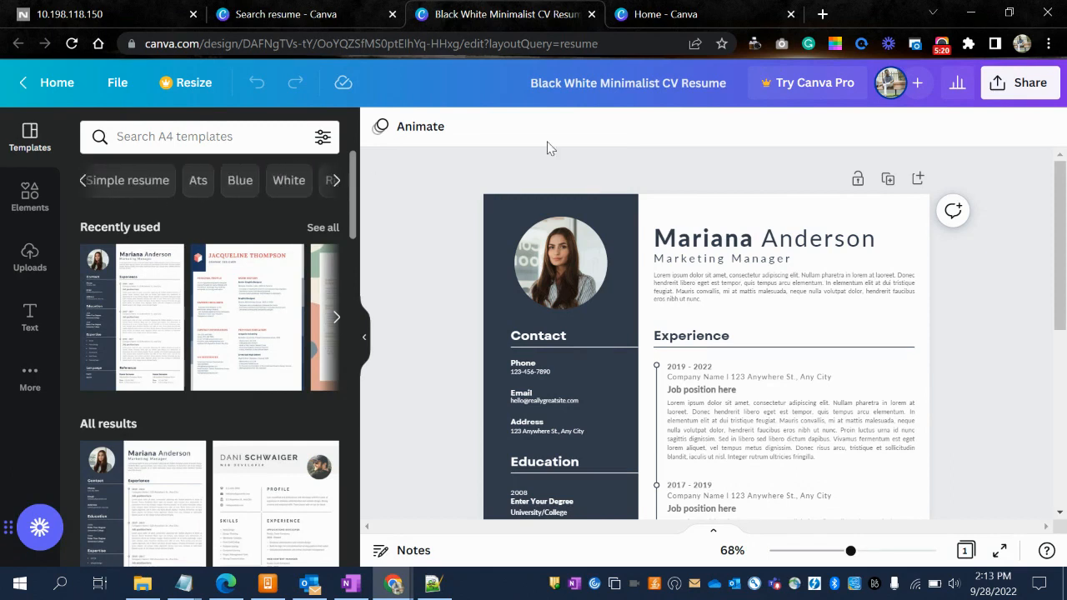
left_click(298, 10)
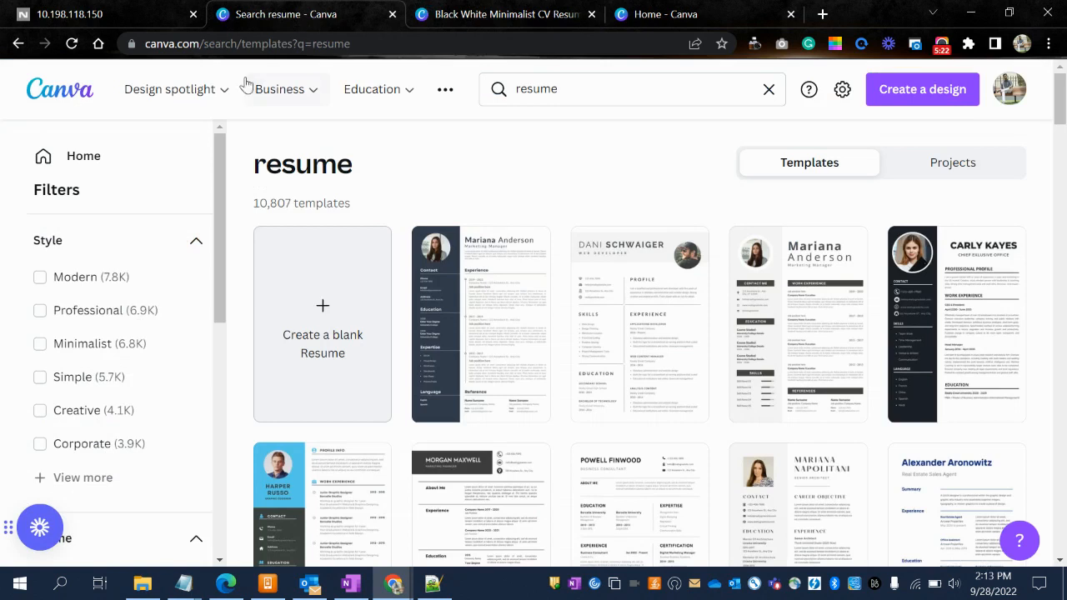
mouse_move(219, 93)
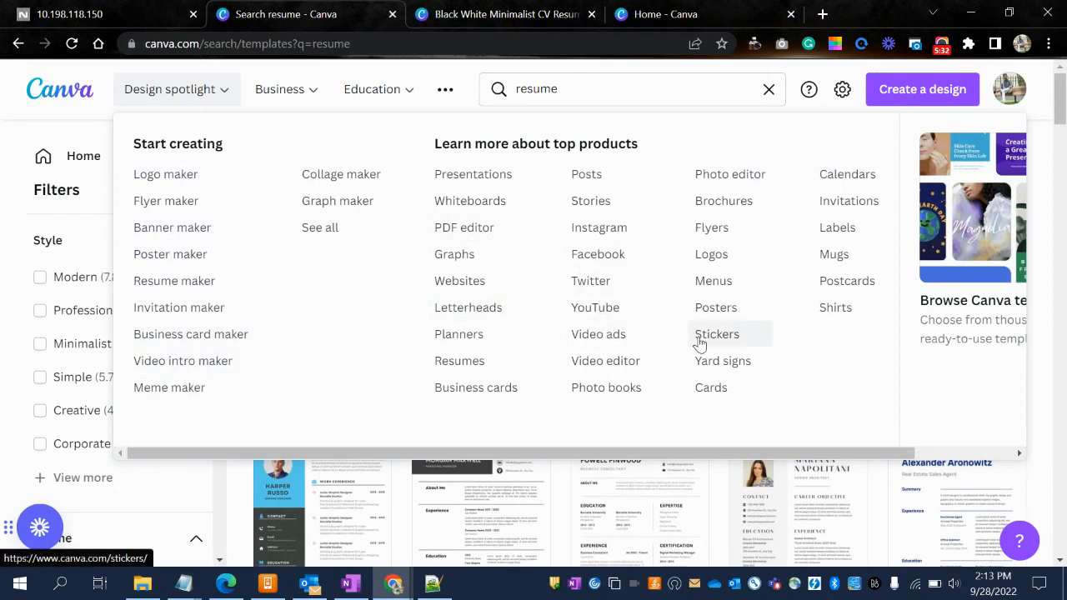
mouse_move(310, 95)
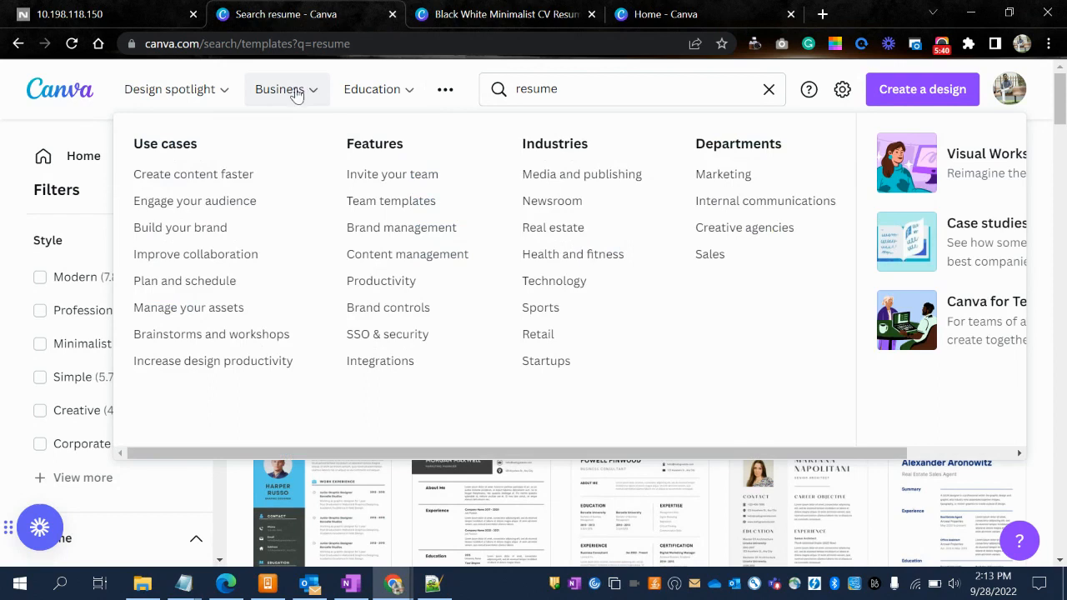
mouse_move(354, 94)
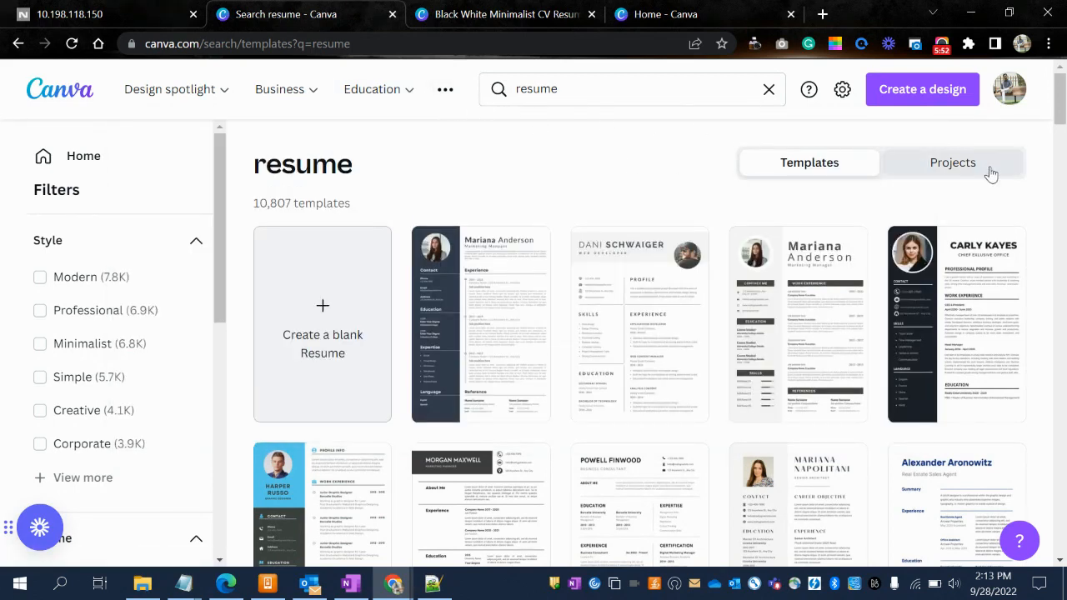
mouse_move(1063, 115)
left_mouse_down()
mouse_move(1063, 125)
mouse_move(1063, 107)
left_mouse_up()
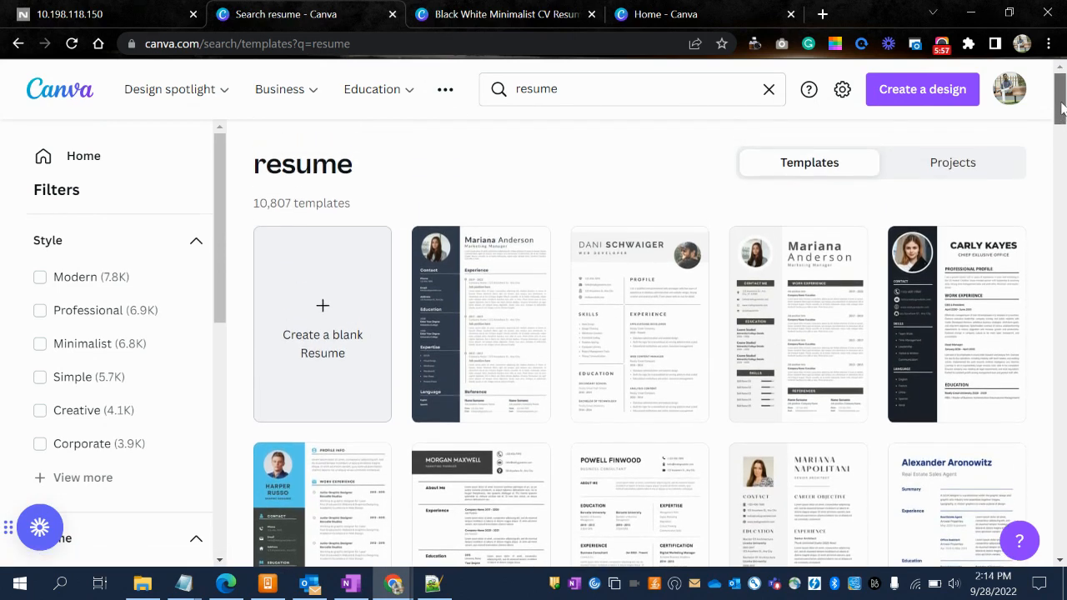
left_click(942, 47)
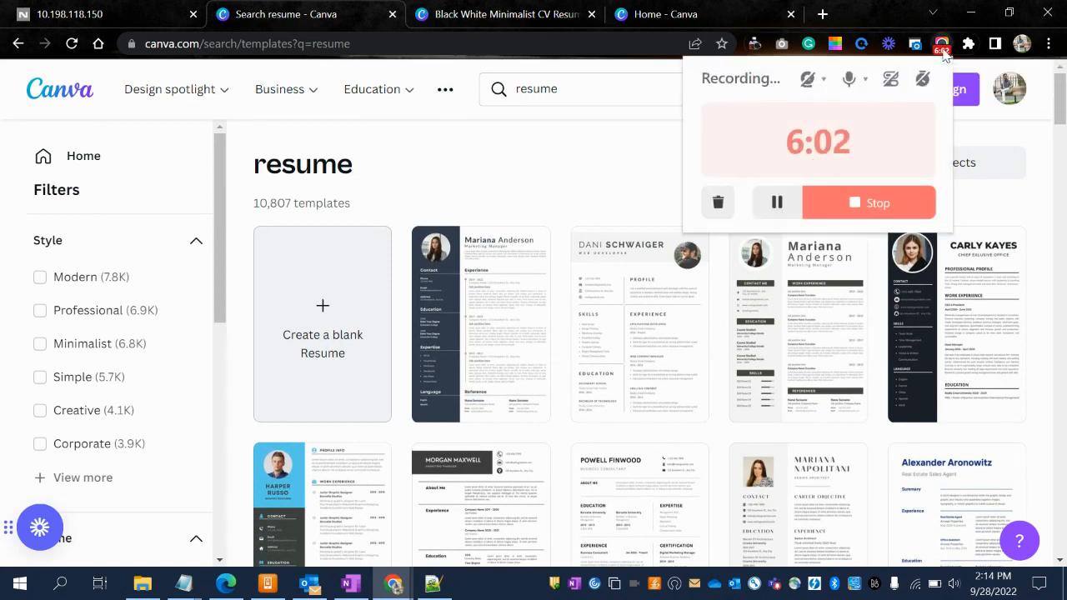